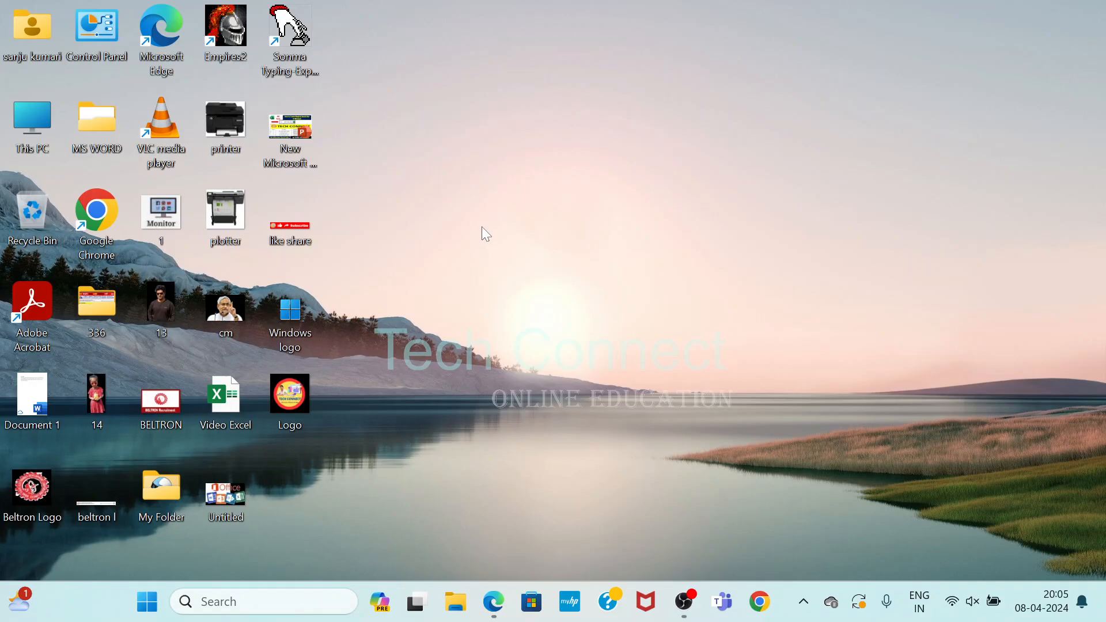
Step: Open This PC in File Explorer to view the computer's existing drives
{"action": "key", "text": "super+e"}
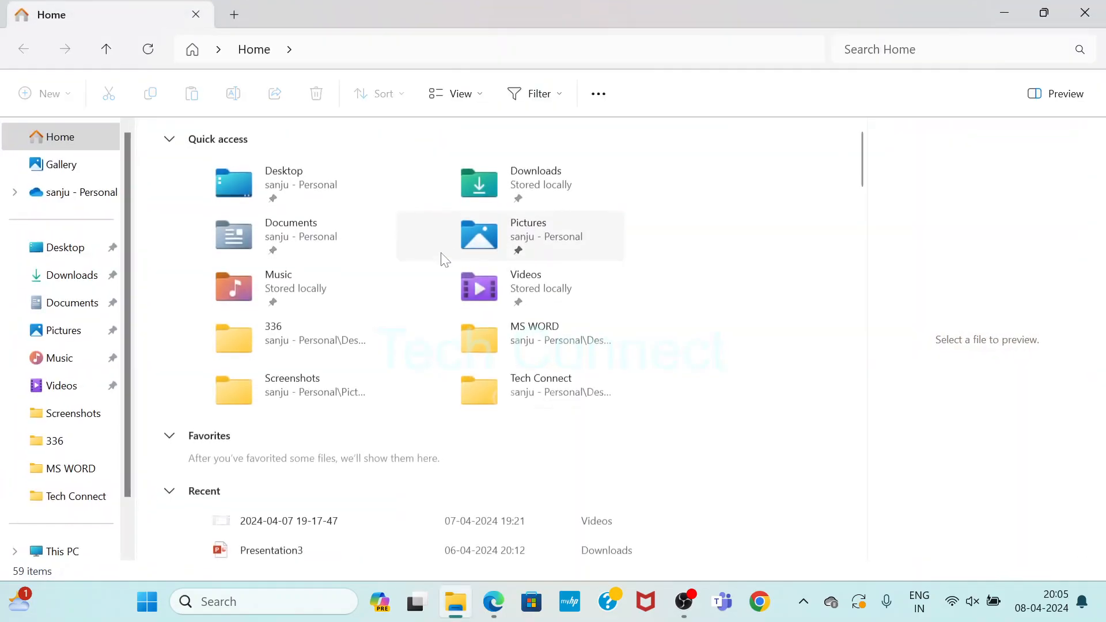
{"action": "left_click", "coordinate": [62, 551]}
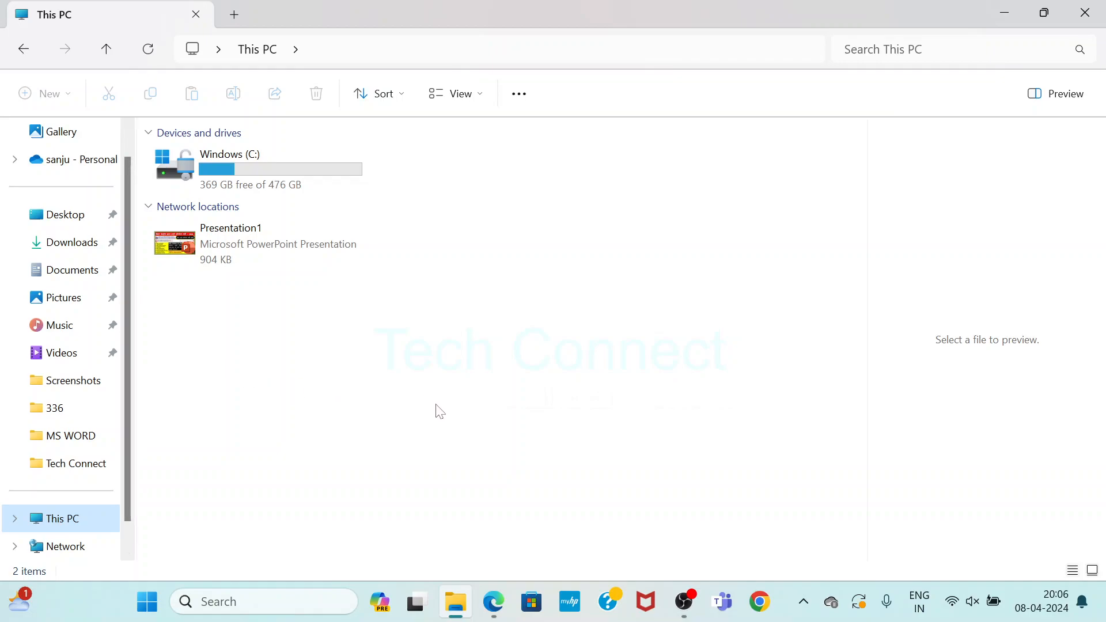
Step: Launch Word with the winword Run command and open the Save As dialog for a location on This PC
{"action": "key", "text": "super+r"}
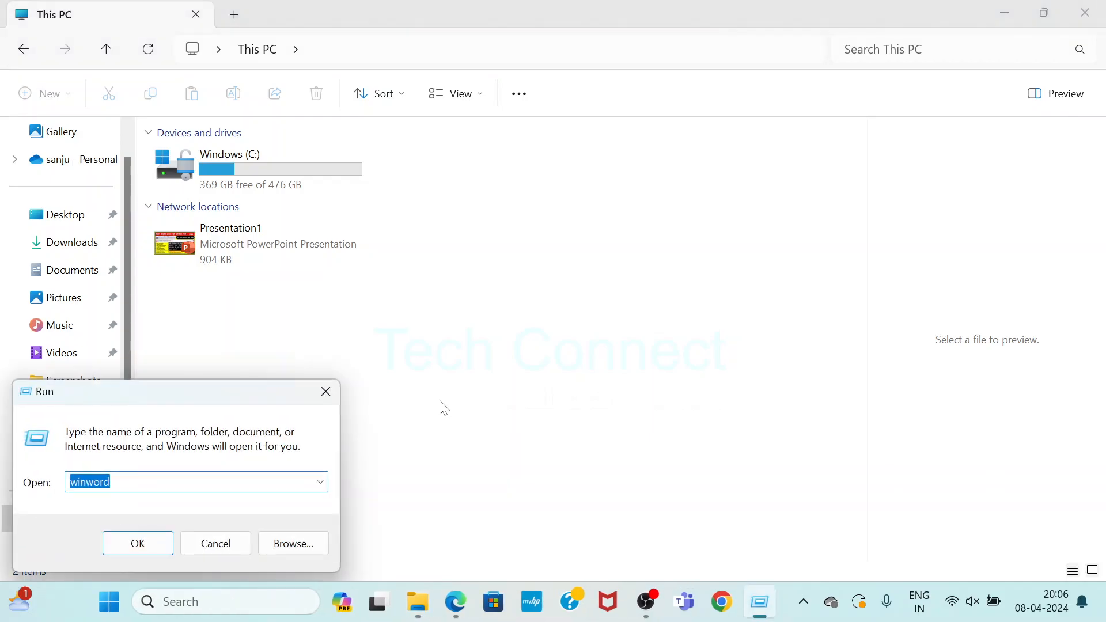
{"action": "key", "text": "Return"}
{"action": "key", "text": "Return"}
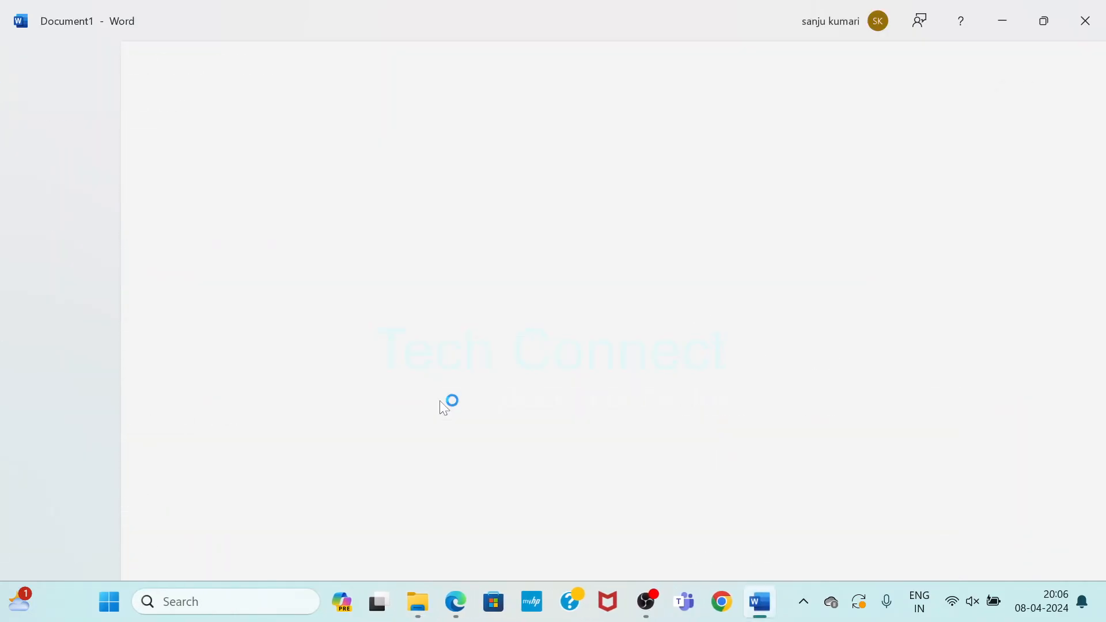
{"action": "left_click", "coordinate": [30, 56]}
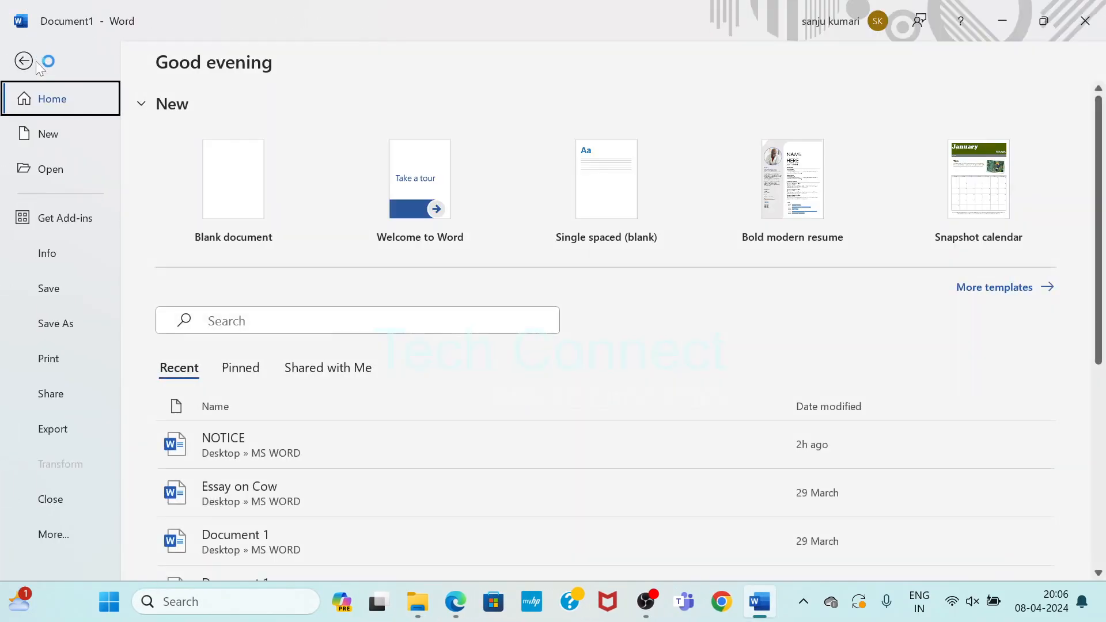
{"action": "left_click", "coordinate": [49, 286]}
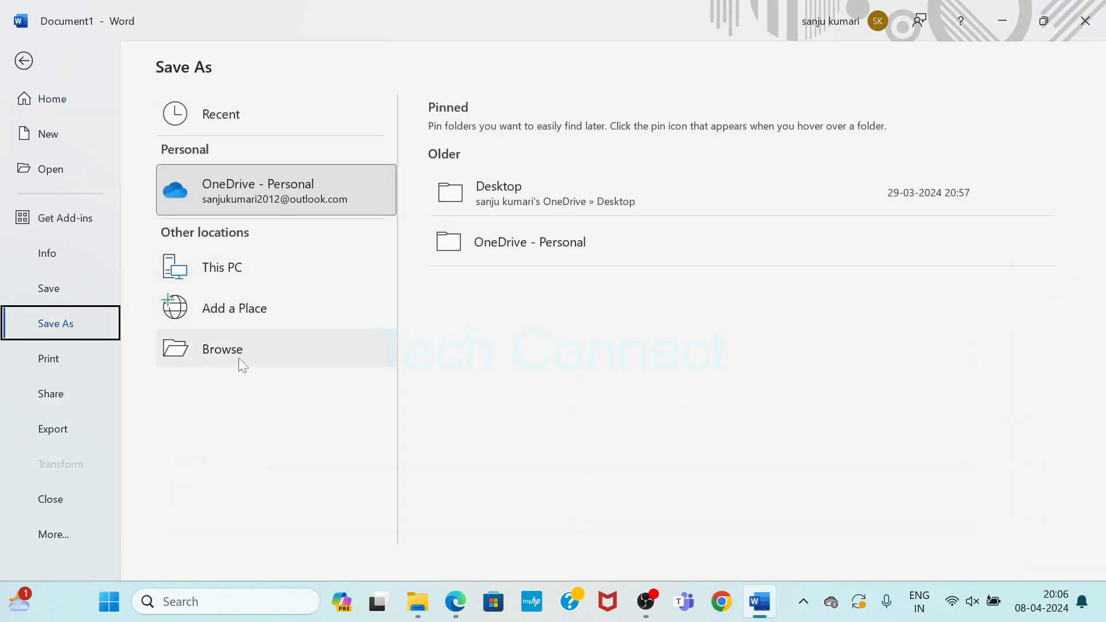
{"action": "left_click", "coordinate": [224, 269]}
{"action": "left_click", "coordinate": [224, 269]}
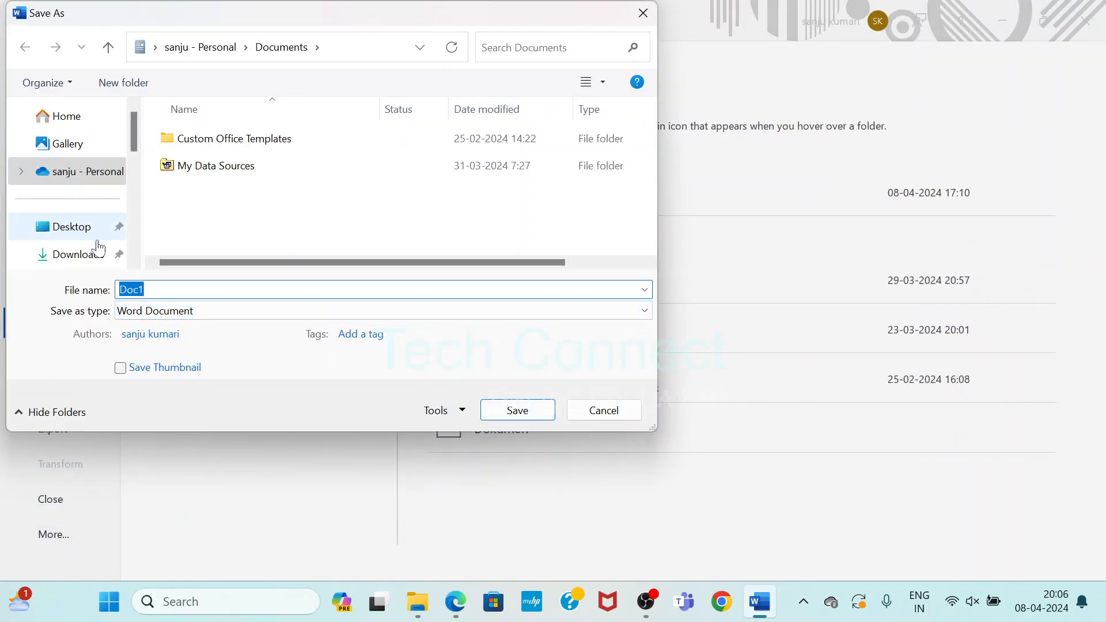
Step: Look through the available save locations, cancel saving the document and close Word
{"action": "scroll", "coordinate": [136, 257], "scroll_direction": "down", "scroll_amount": 3}
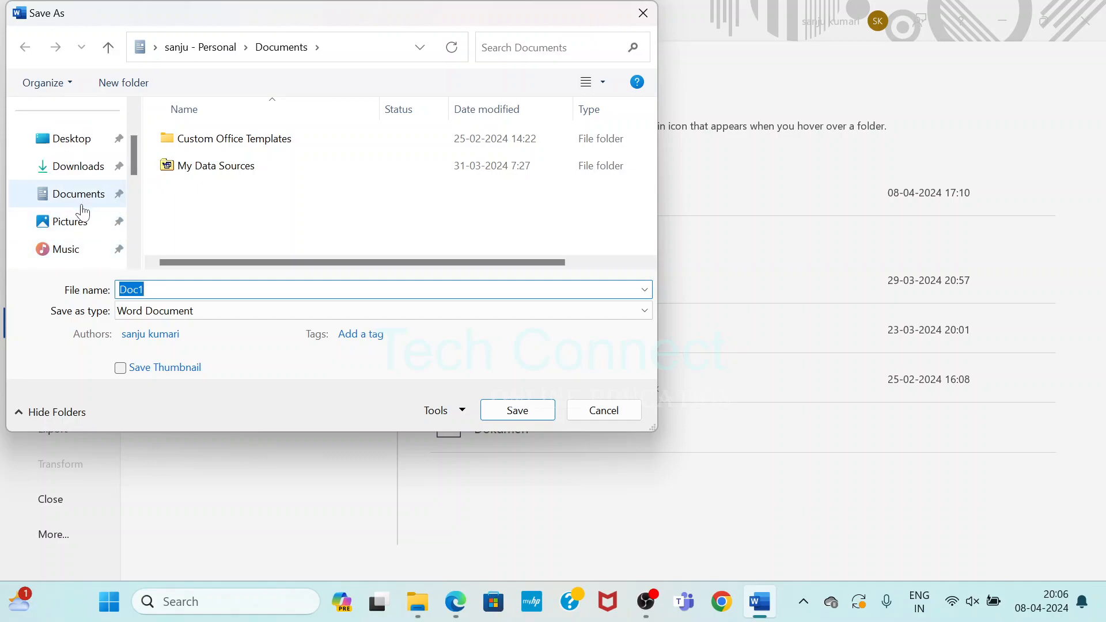
{"action": "left_click", "coordinate": [594, 416]}
{"action": "left_click", "coordinate": [595, 418]}
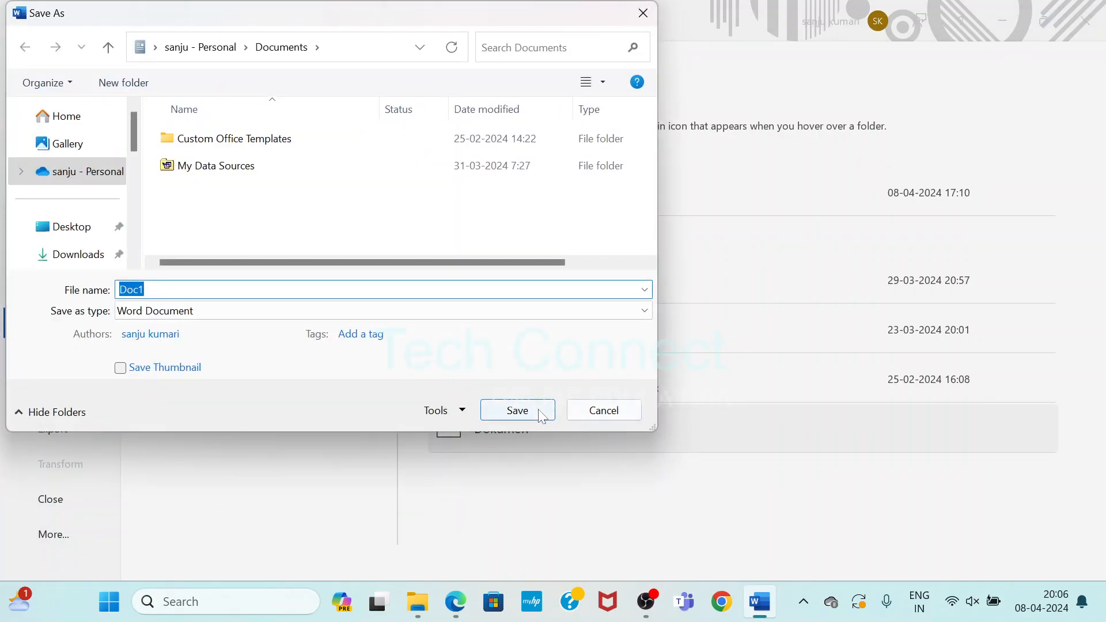
{"action": "left_click", "coordinate": [603, 419]}
{"action": "left_click", "coordinate": [602, 418]}
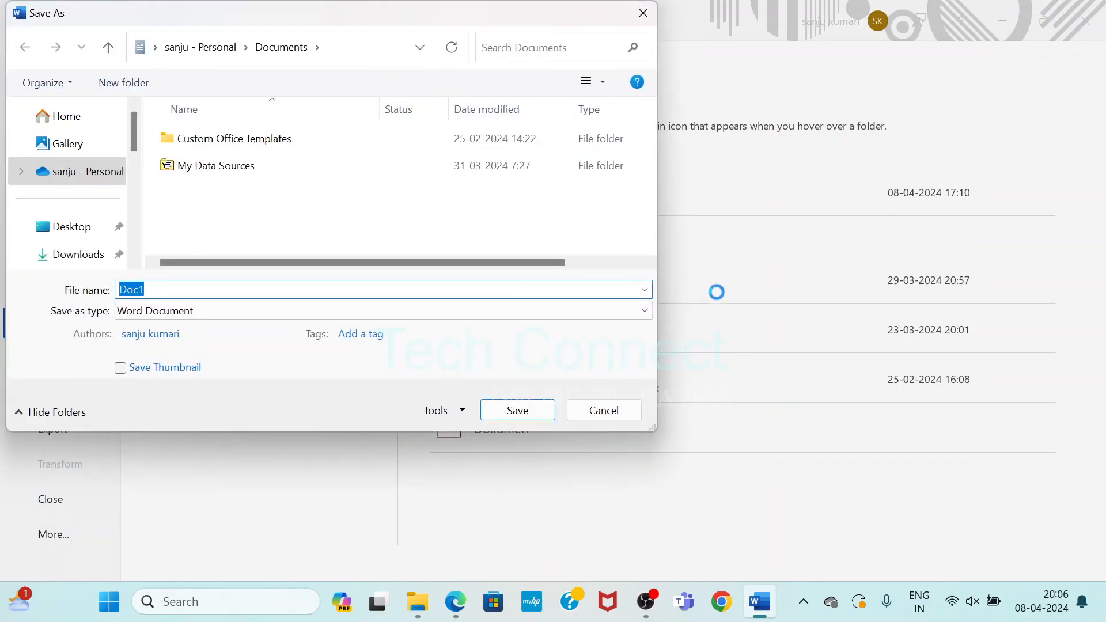
{"action": "left_click", "coordinate": [604, 409]}
{"action": "left_click", "coordinate": [1085, 20]}
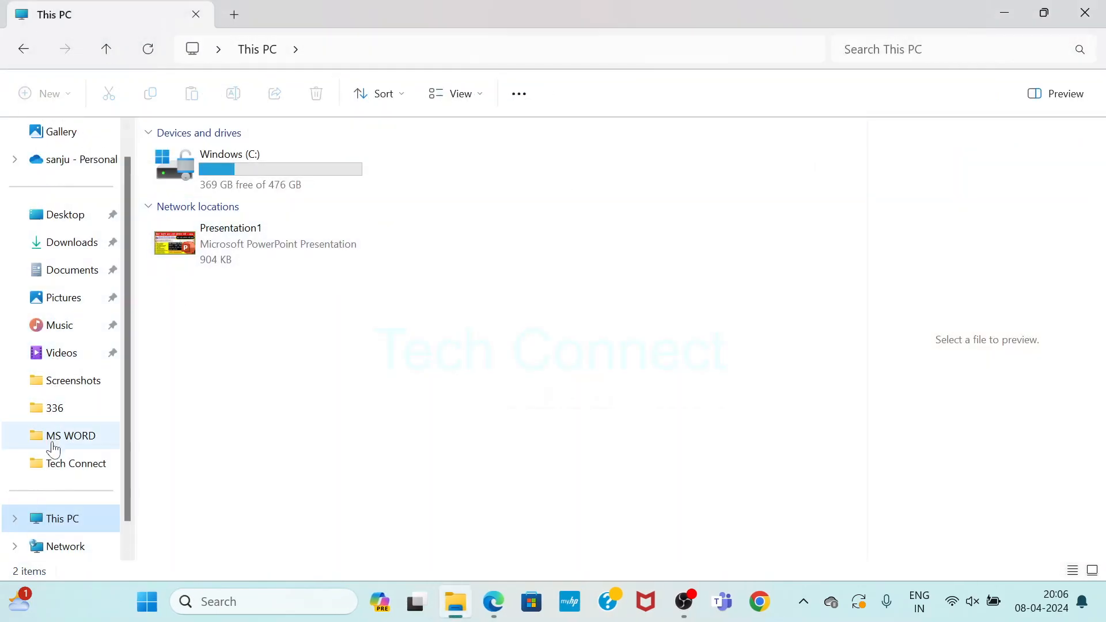
Step: View the folders on the Windows (C:) drive, return to This PC and close File Explorer
{"action": "double_click", "coordinate": [285, 168]}
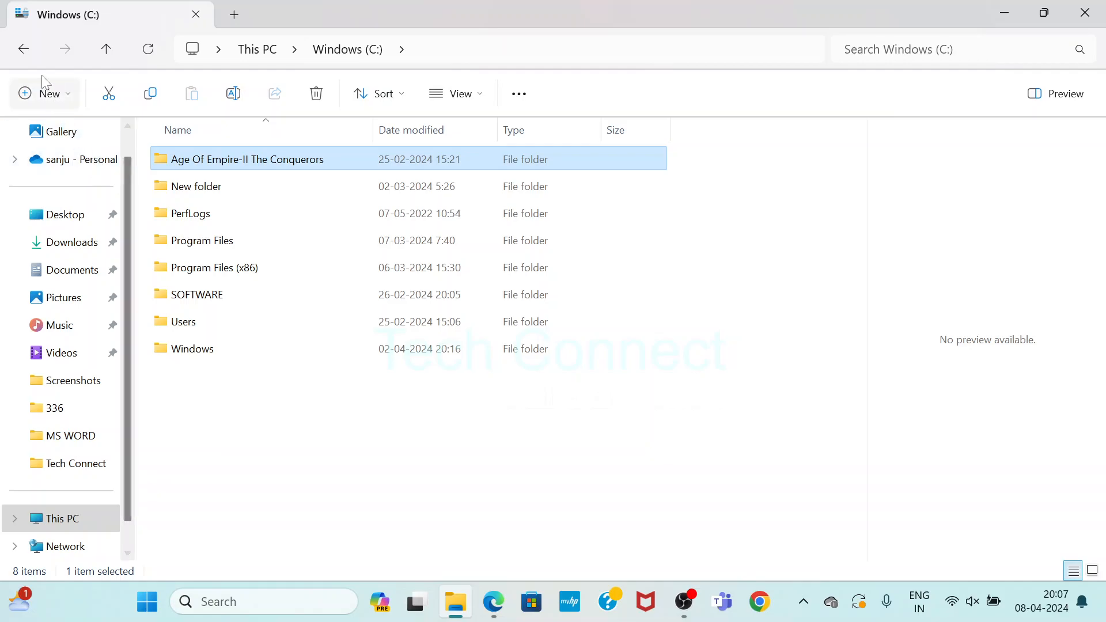
{"action": "left_click", "coordinate": [23, 51]}
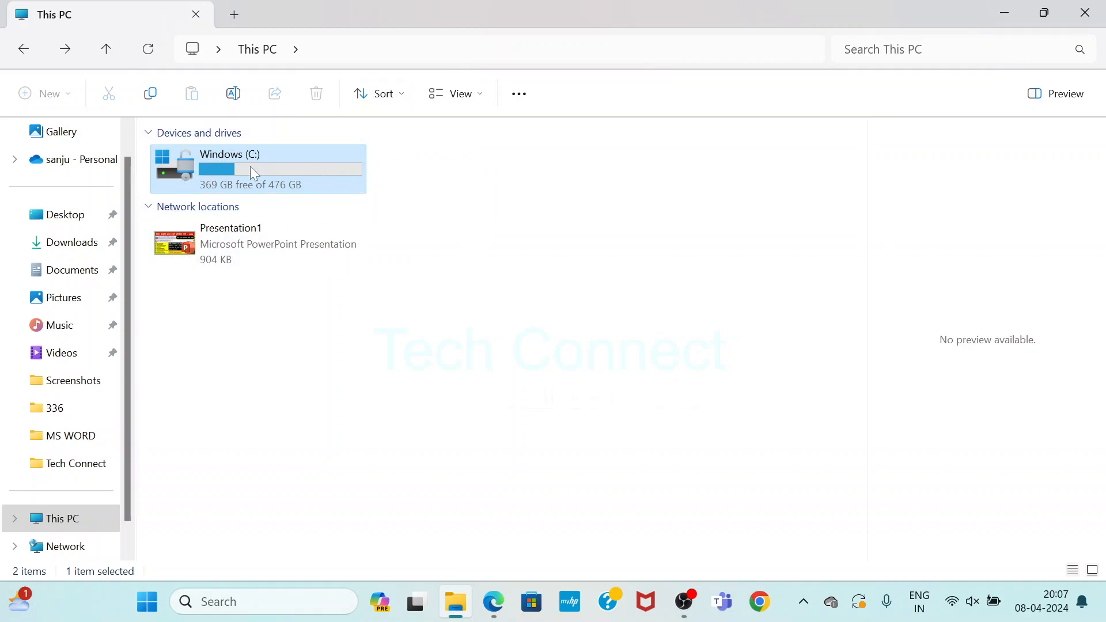
{"action": "mouse_move", "coordinate": [310, 176]}
{"action": "mouse_move", "coordinate": [223, 194]}
{"action": "left_click", "coordinate": [1085, 13]}
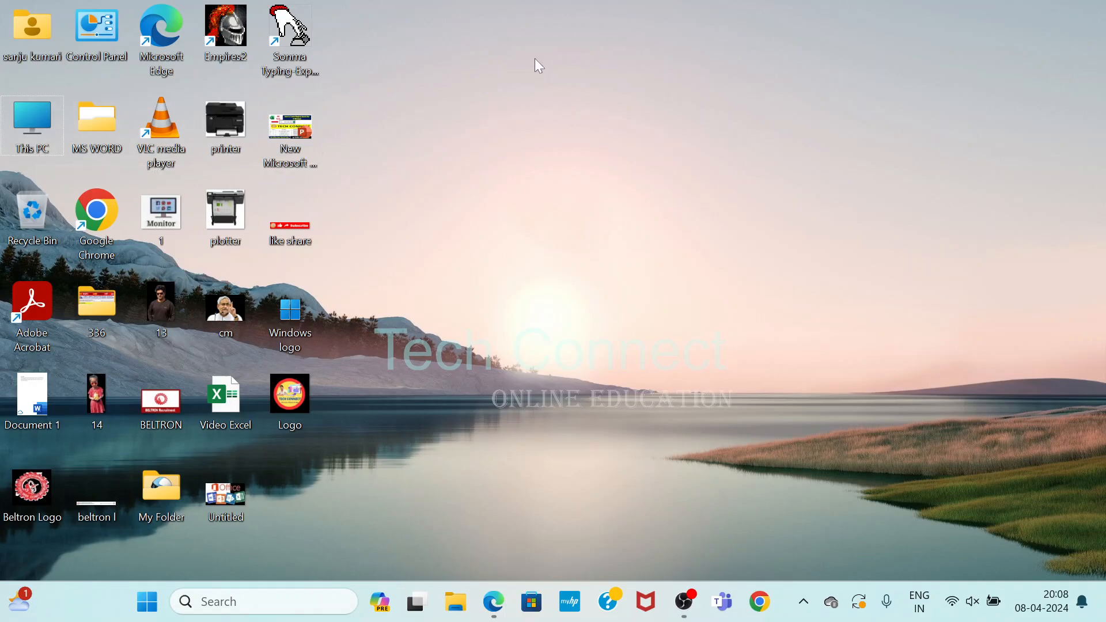
Step: Open Computer Management through This PC's Manage command, maximize it and show Disk Management
{"action": "right_click", "coordinate": [40, 134]}
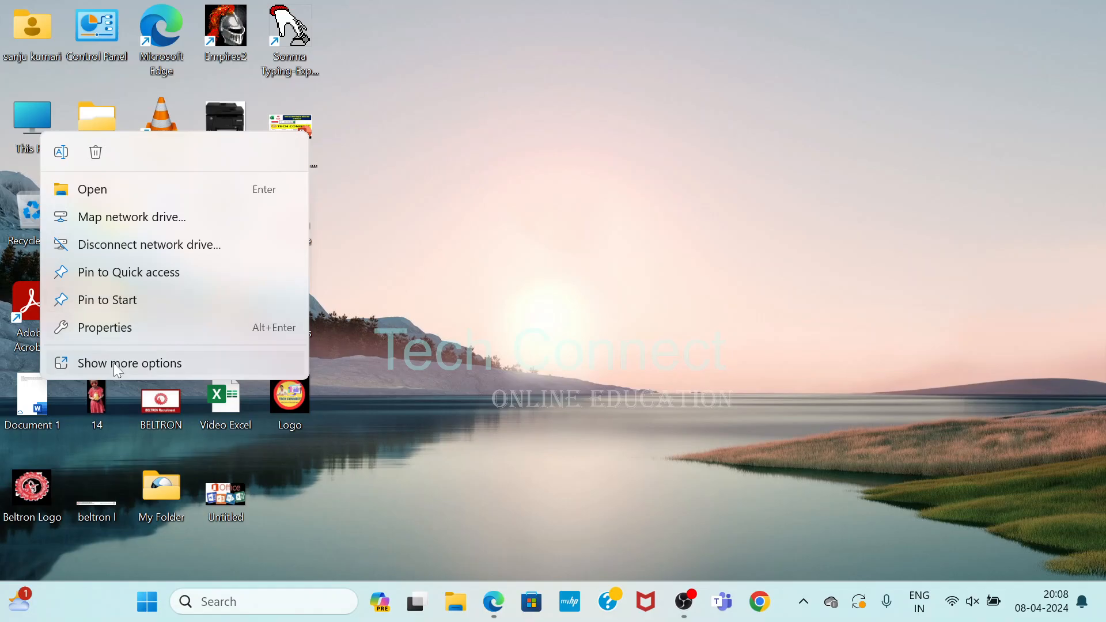
{"action": "key", "text": "Escape"}
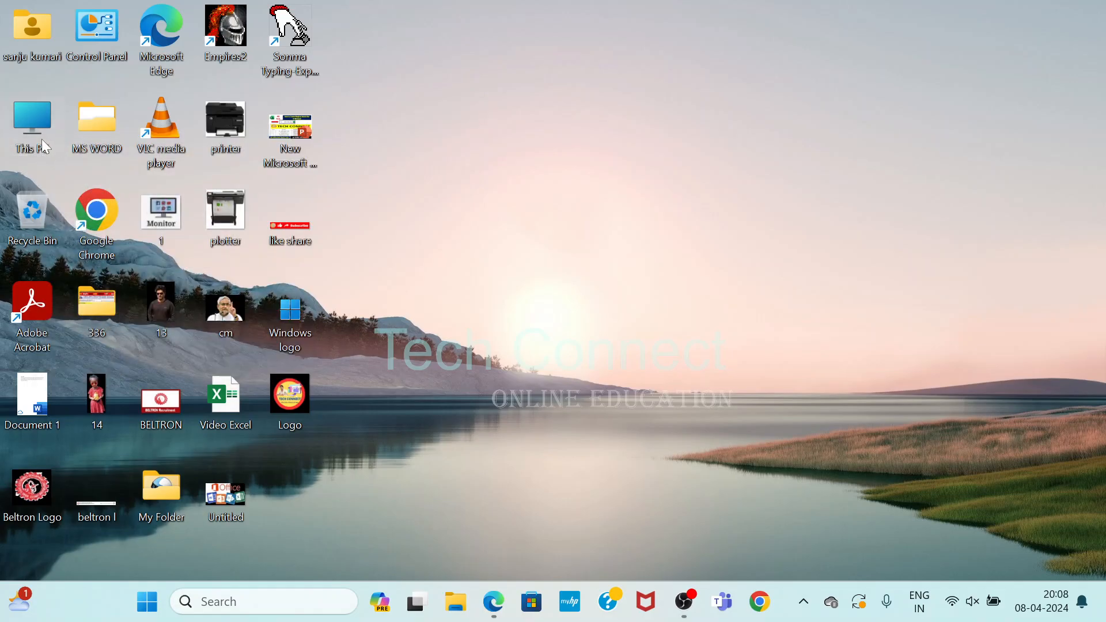
{"action": "right_click", "coordinate": [43, 139]}
{"action": "key", "text": "Escape"}
{"action": "right_click", "coordinate": [30, 115]}
{"action": "left_click", "coordinate": [82, 351]}
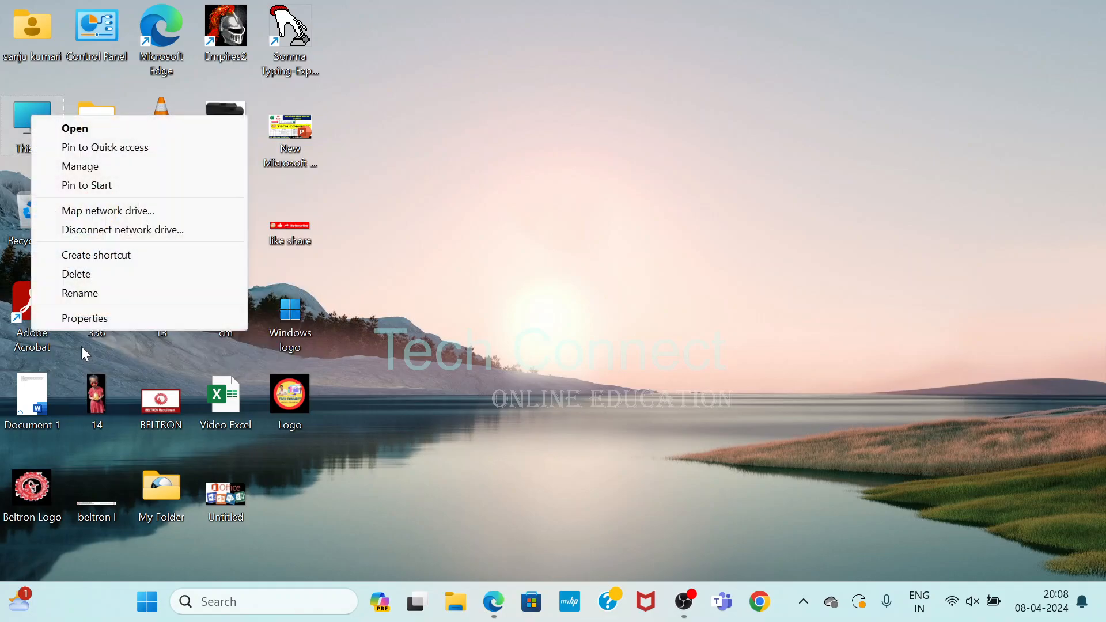
{"action": "left_click", "coordinate": [81, 168]}
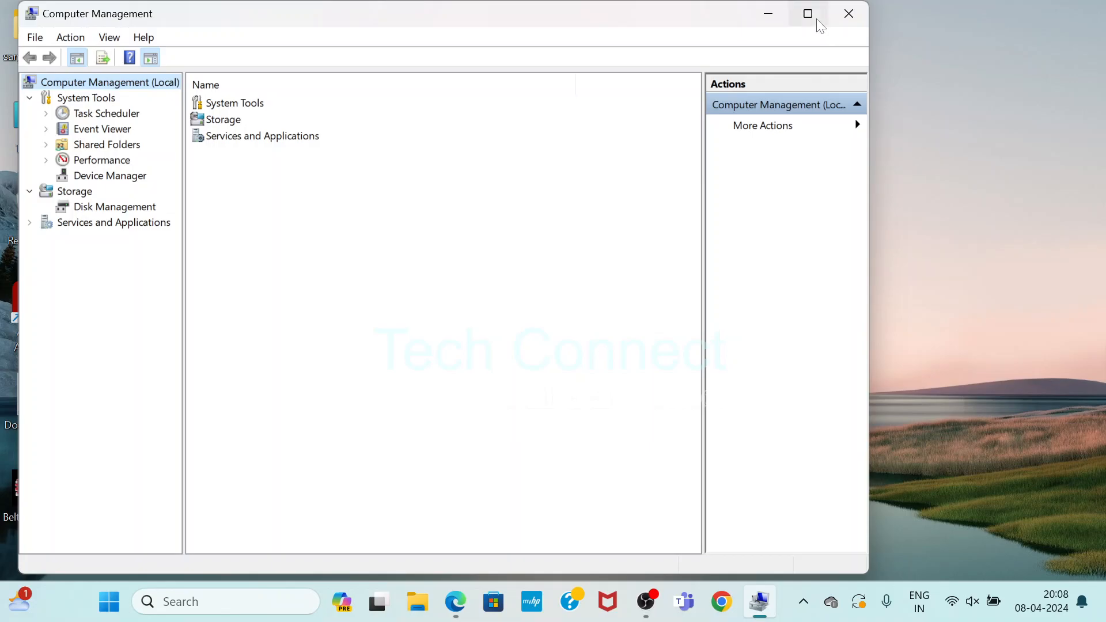
{"action": "left_click", "coordinate": [806, 15]}
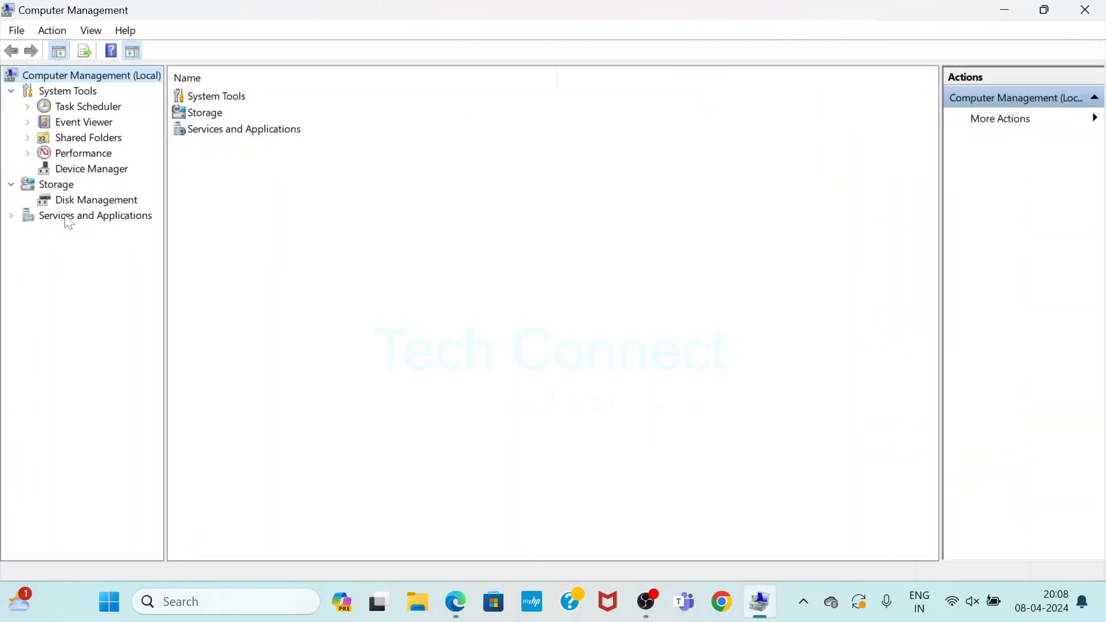
{"action": "left_click", "coordinate": [90, 202]}
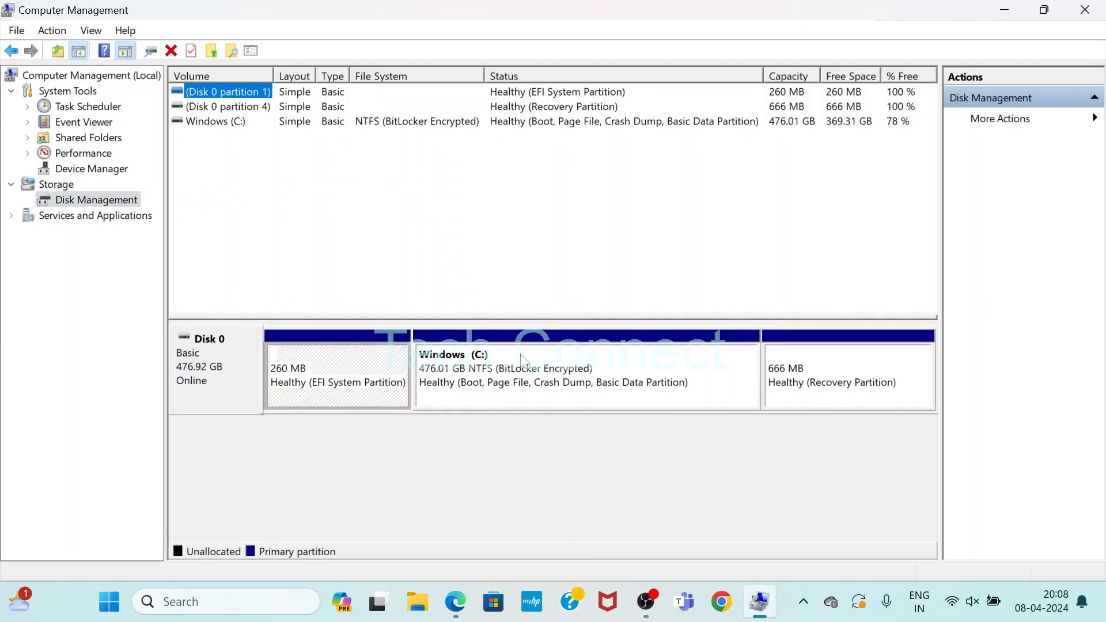
Step: Shrink the Windows (C:) volume on Disk 0 by 100000 MB to free up unallocated space
{"action": "right_click", "coordinate": [643, 375]}
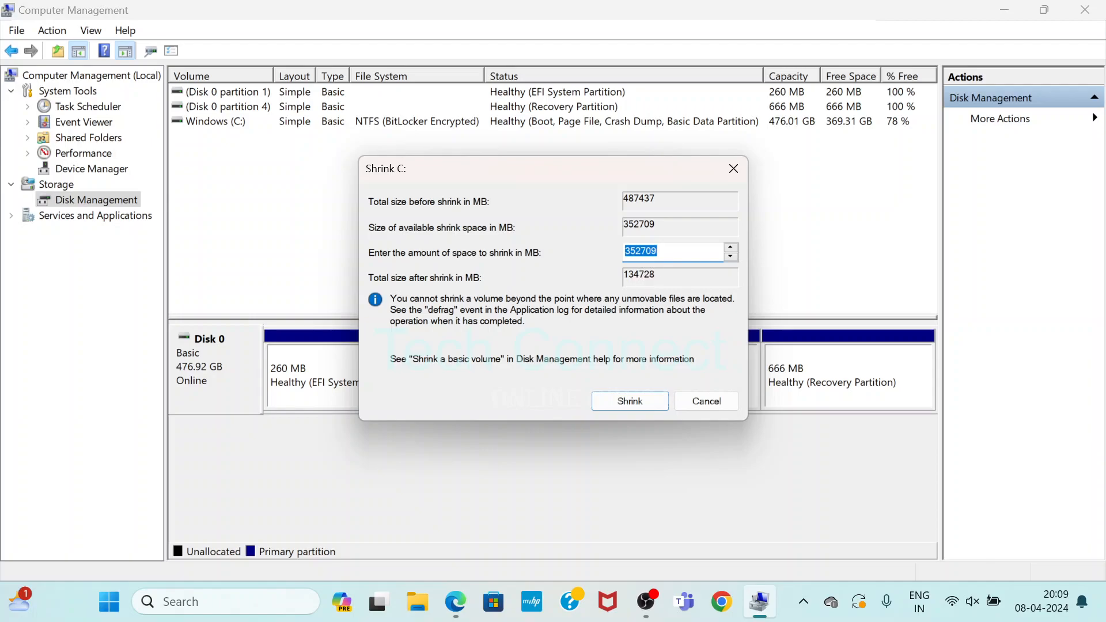
{"action": "left_click", "coordinate": [629, 251]}
{"action": "key", "text": "BackSpace"}
{"action": "type", "text": "1"}
{"action": "key", "text": "Delete"}
{"action": "type", "text": "0"}
{"action": "key", "text": "Delete"}
{"action": "type", "text": "0"}
{"action": "key", "text": "Delete"}
{"action": "type", "text": "0"}
{"action": "key", "text": "Delete"}
{"action": "type", "text": "00"}
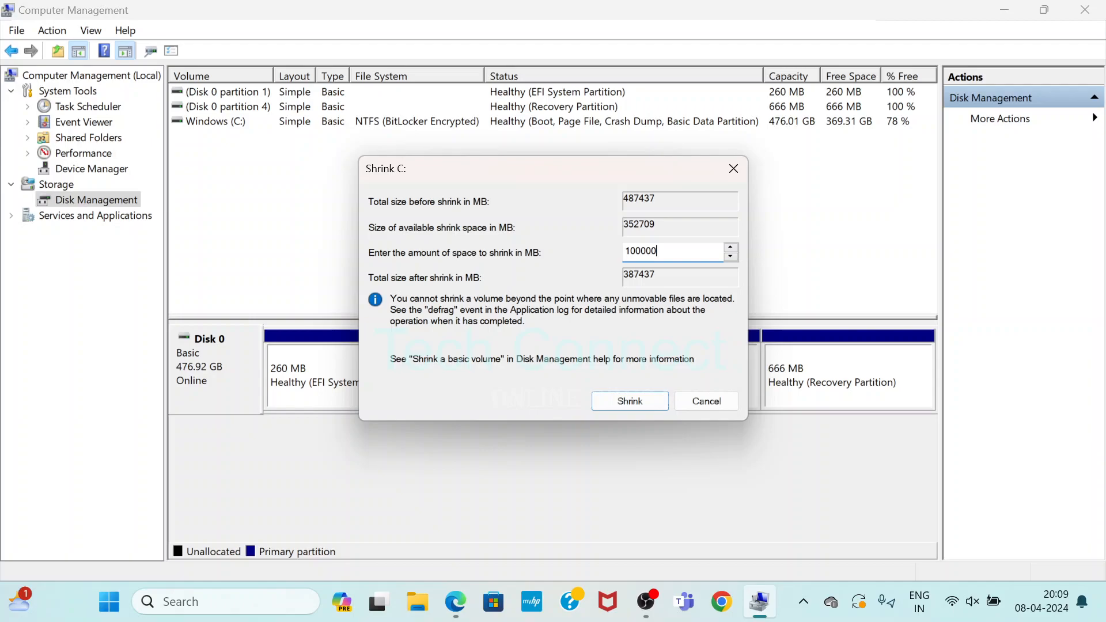
{"action": "key", "text": "BackSpace"}
{"action": "type", "text": "0"}
{"action": "left_click", "coordinate": [630, 402]}
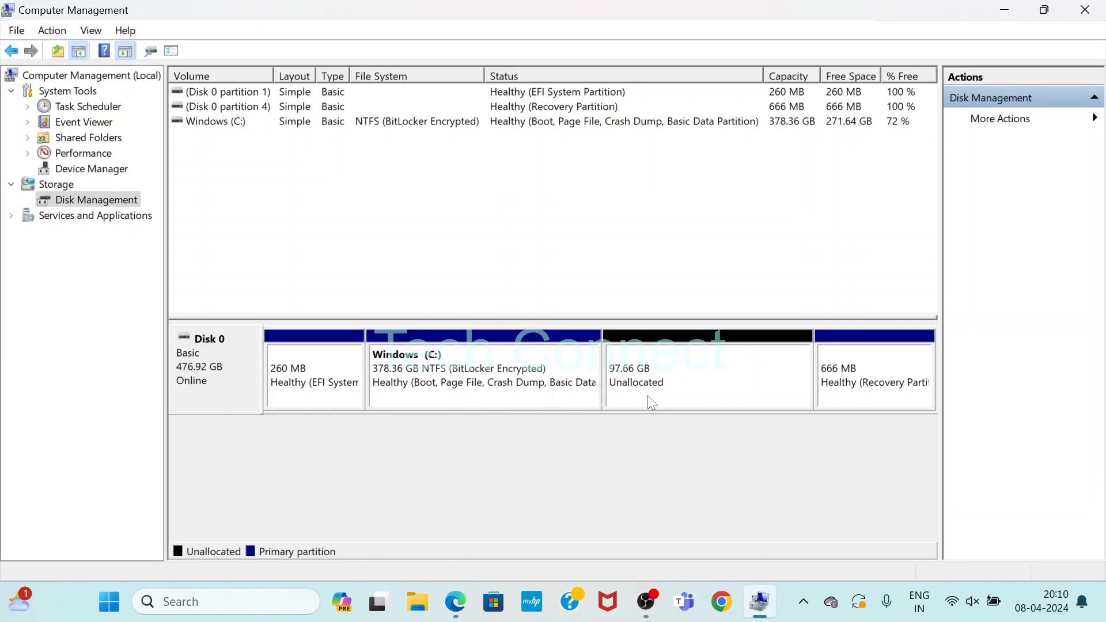
Step: Create a simple volume in Disk 0's unallocated space, quick-formatted as NTFS with default allocation unit size and labelled TECH CONNECT
{"action": "right_click", "coordinate": [700, 391]}
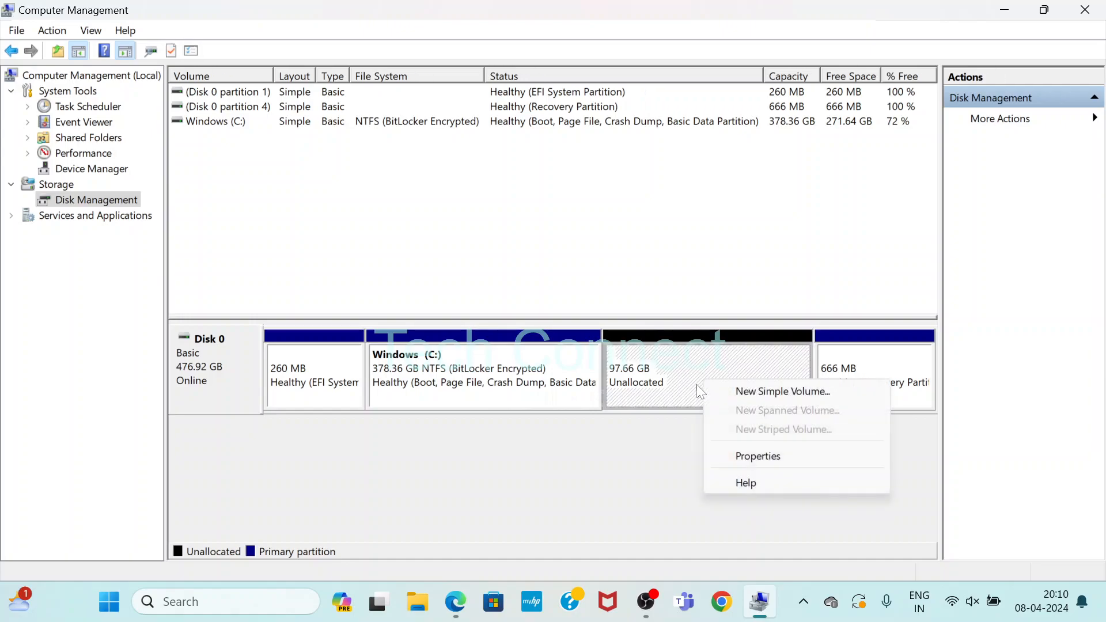
{"action": "left_click", "coordinate": [763, 403]}
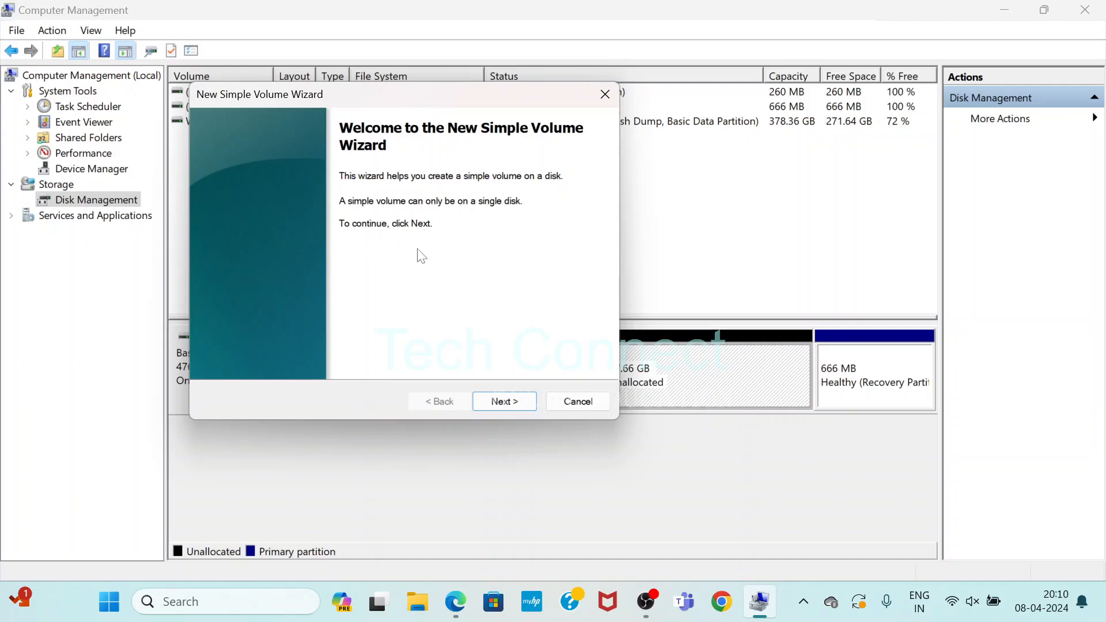
{"action": "left_click", "coordinate": [498, 403]}
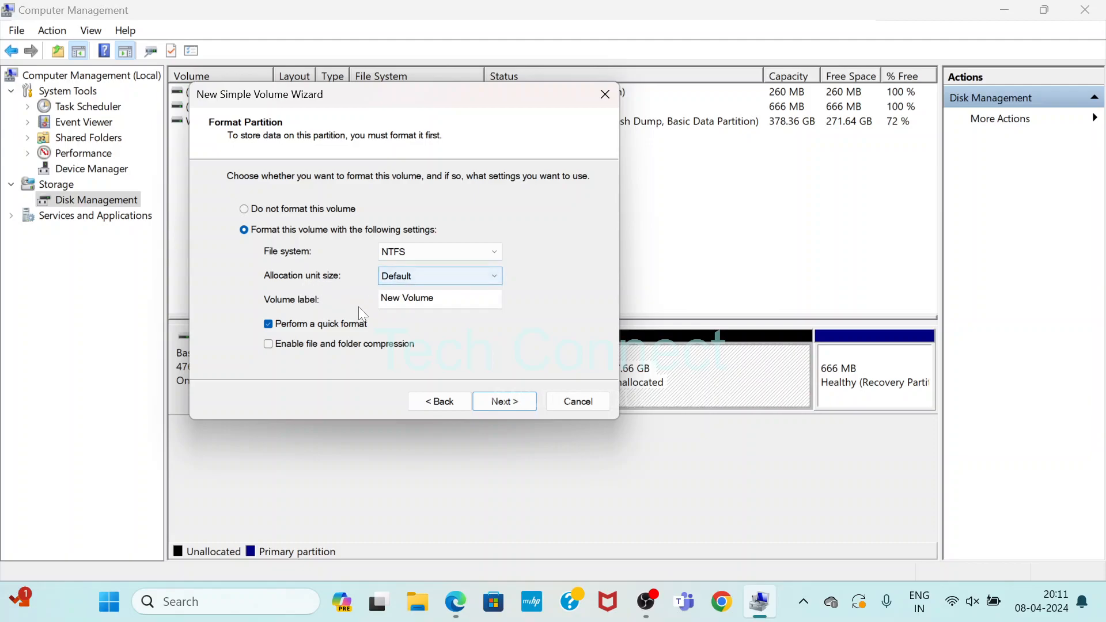
{"action": "left_click_drag", "start_coordinate": [435, 297], "coordinate": [380, 297]}
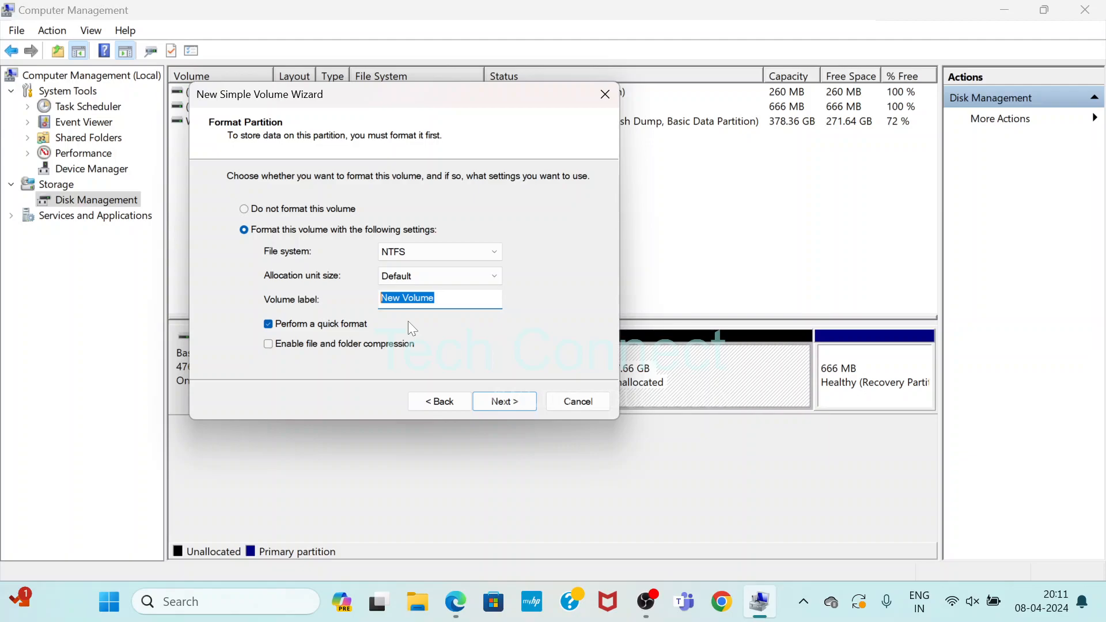
{"action": "type", "text": "TE"}
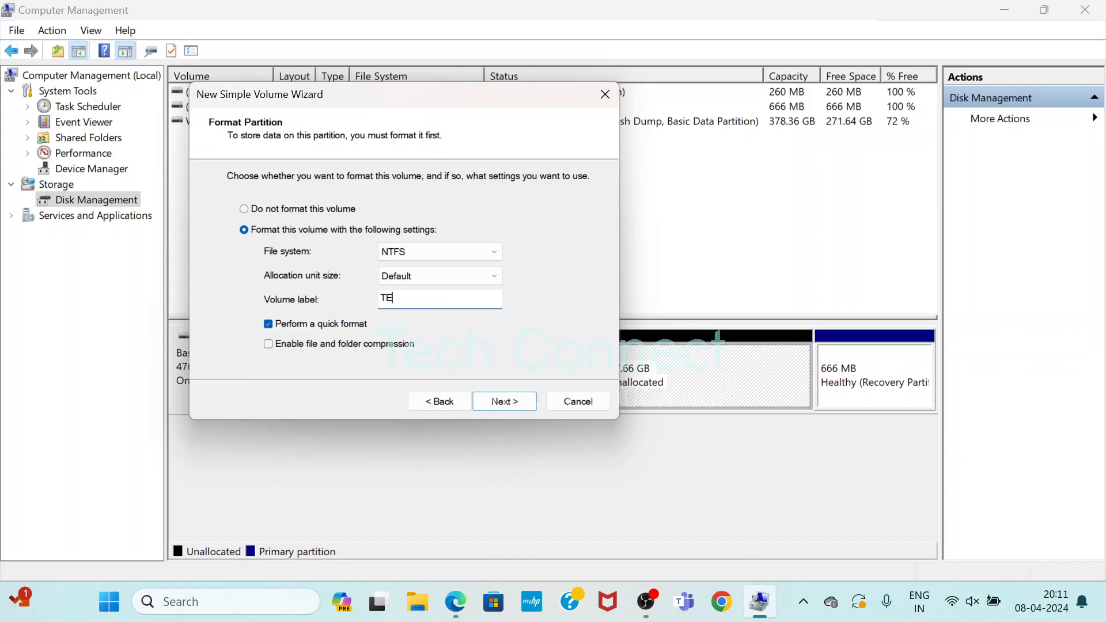
{"action": "type", "text": "CH CONNECT"}
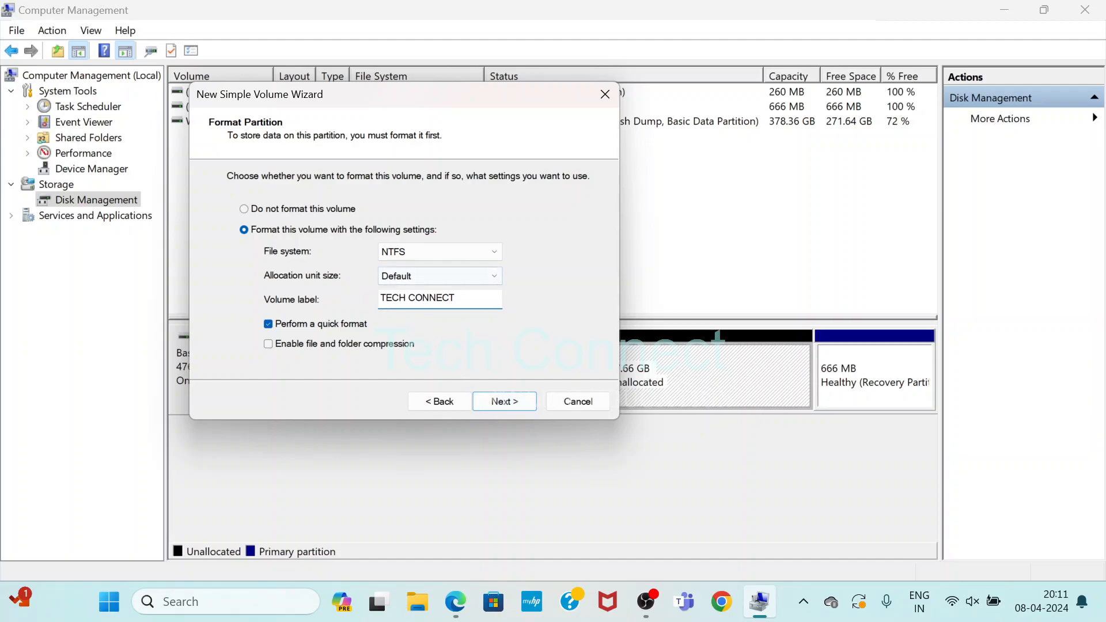
{"action": "left_click", "coordinate": [503, 403]}
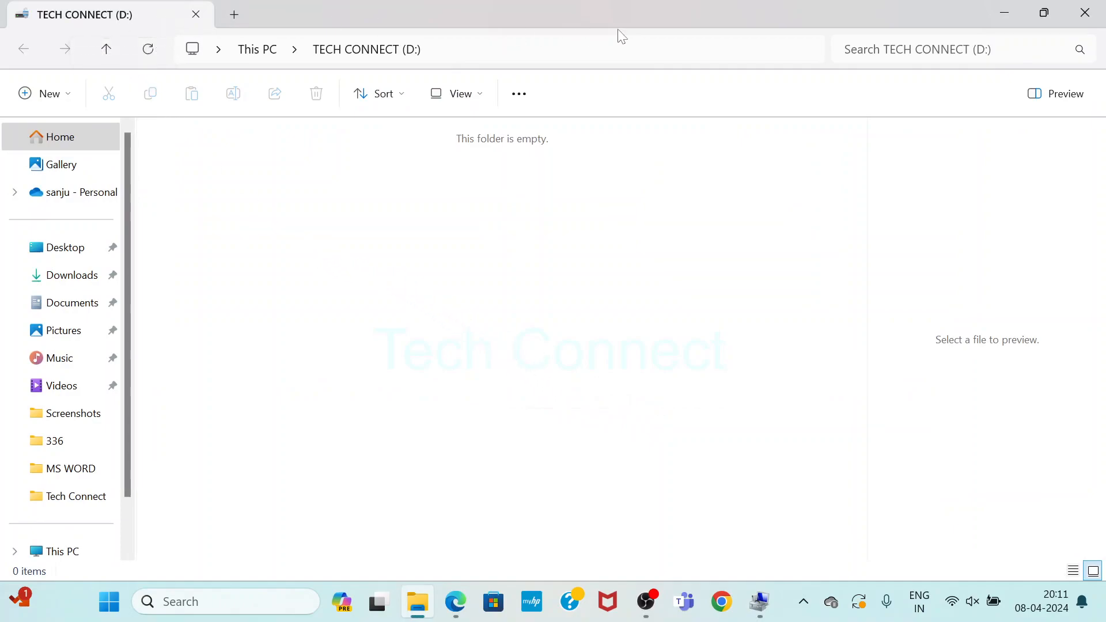
{"action": "left_click", "coordinate": [1084, 13]}
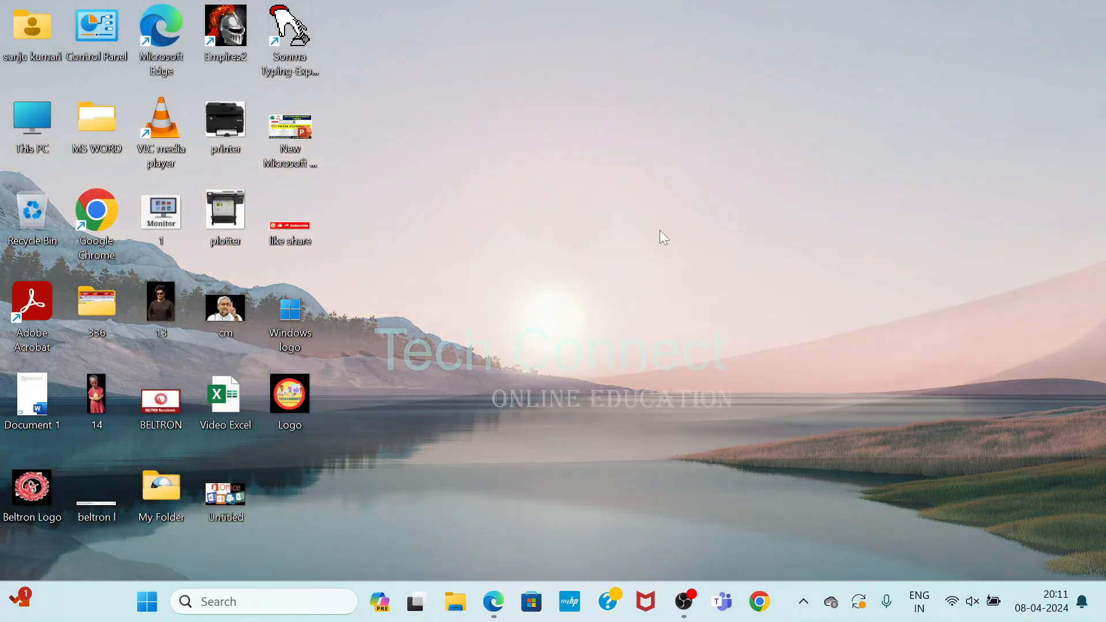
Step: Check the TECH CONNECT (D:) drive and its contents from This PC
{"action": "double_click", "coordinate": [30, 131]}
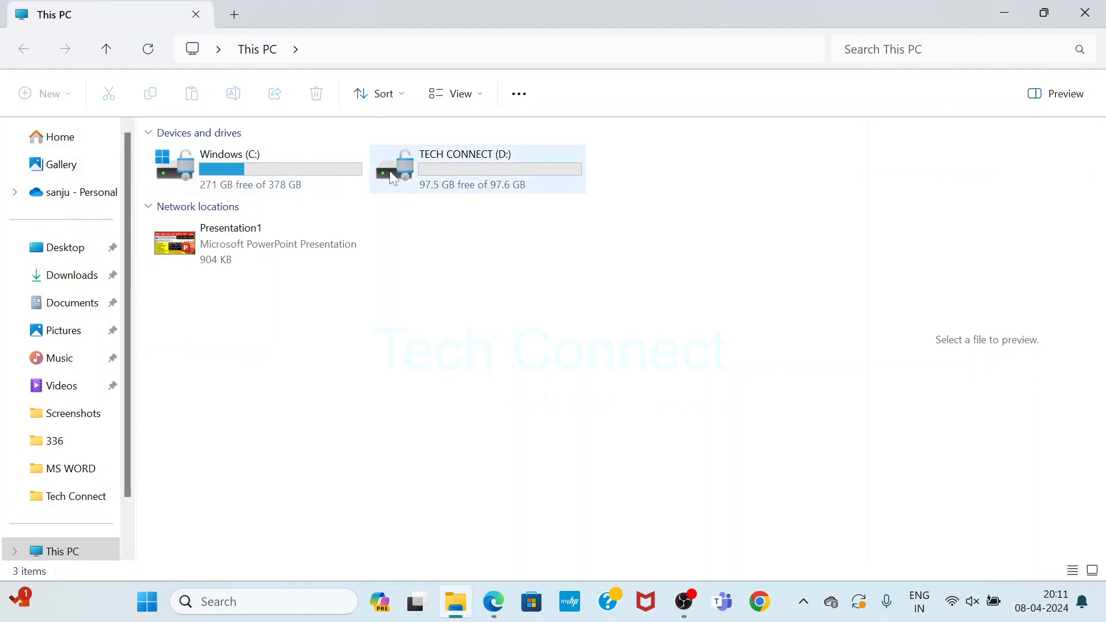
{"action": "double_click", "coordinate": [477, 172]}
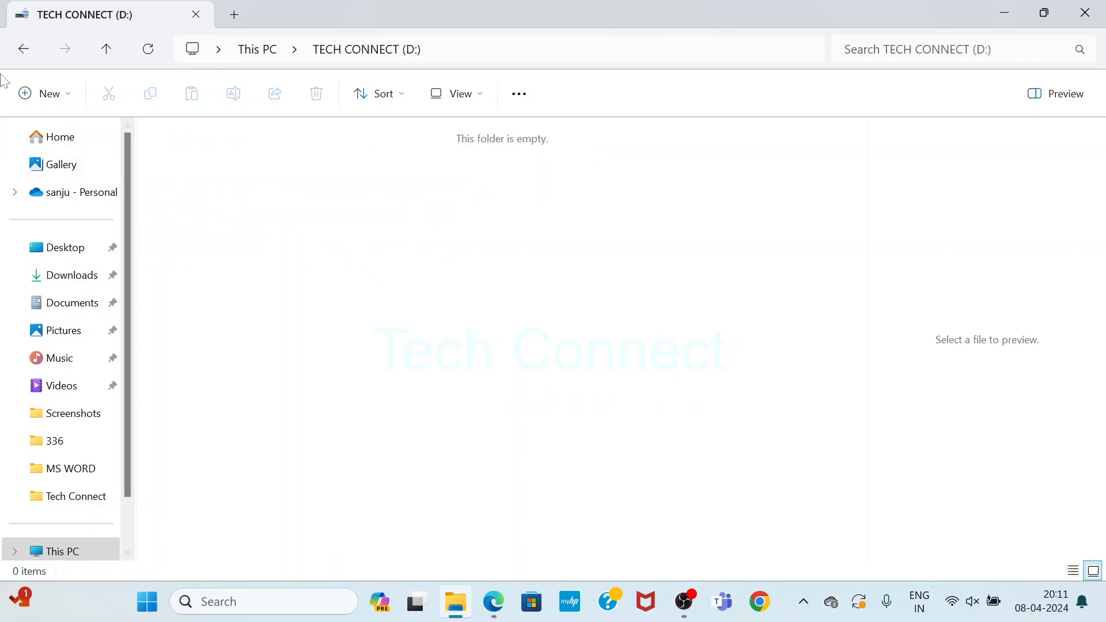
{"action": "left_click", "coordinate": [12, 52]}
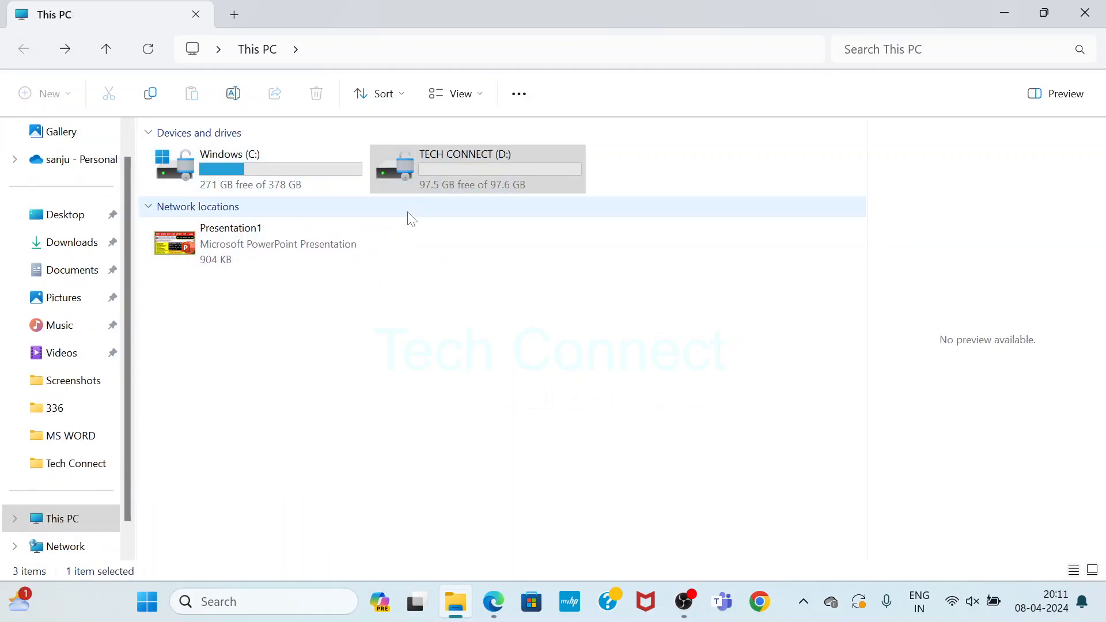
{"action": "double_click", "coordinate": [691, 20]}
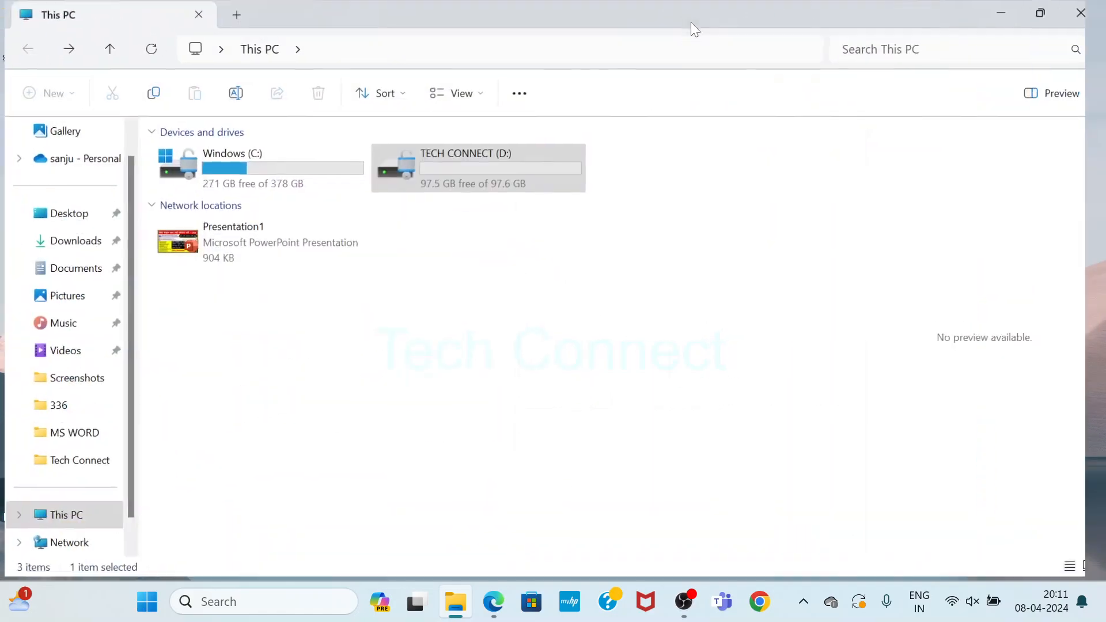
Step: Shrink the This PC window beside the desktop icons, copy the desktop's Logo image onto TECH CONNECT (D:) and open that drive
{"action": "double_click", "coordinate": [616, 6]}
{"action": "left_click_drag", "start_coordinate": [576, 22], "coordinate": [876, 85]}
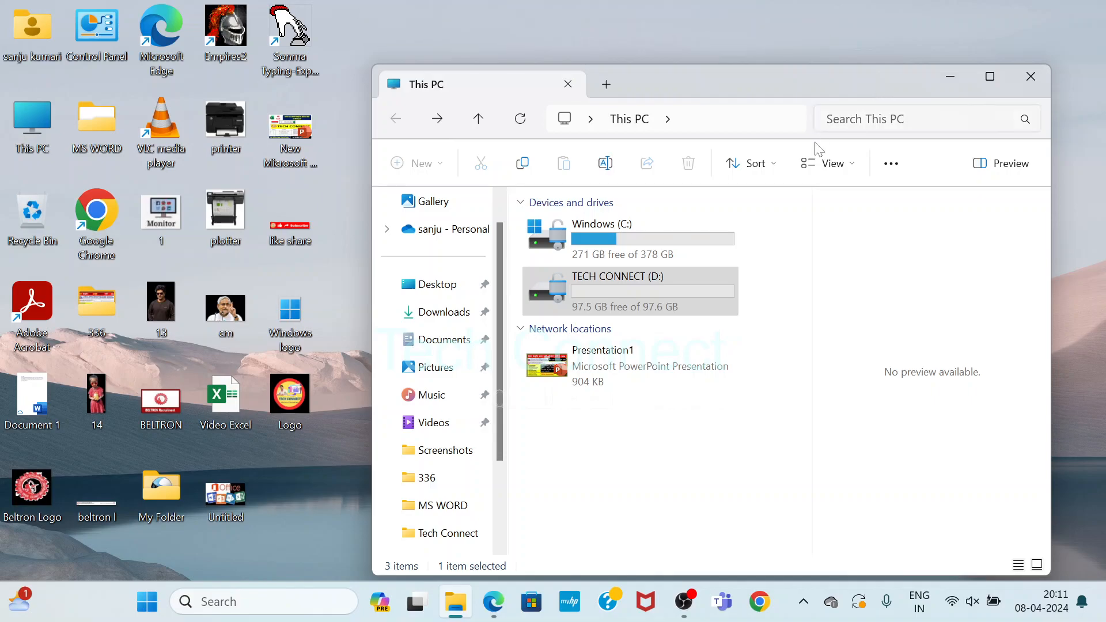
{"action": "left_click_drag", "start_coordinate": [289, 405], "coordinate": [616, 293]}
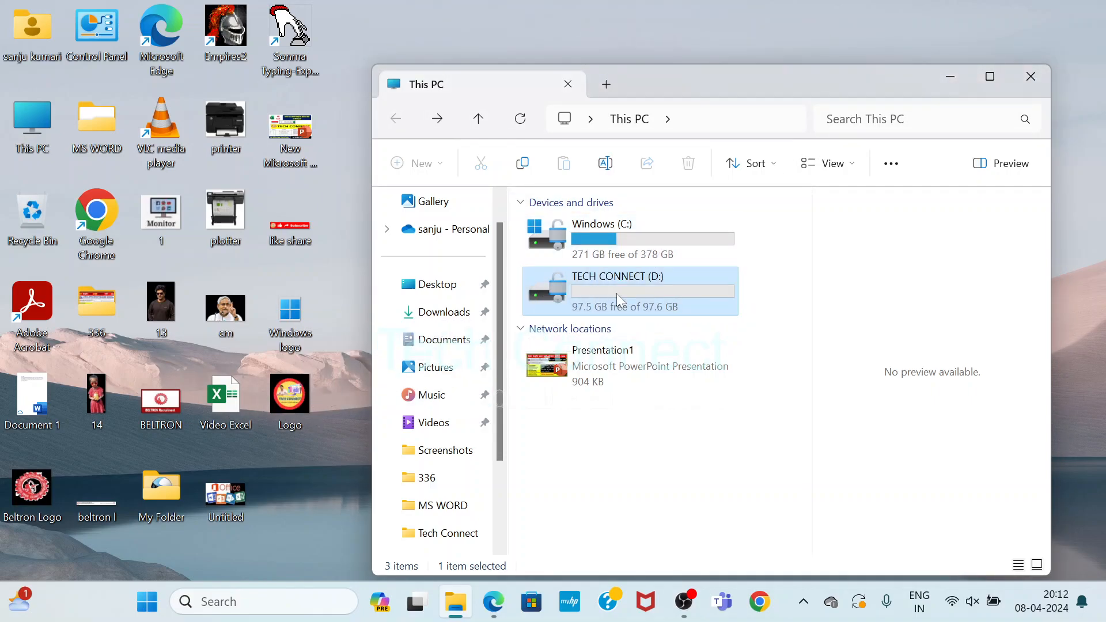
{"action": "left_click_drag", "start_coordinate": [288, 404], "coordinate": [593, 295]}
{"action": "left_click", "coordinate": [271, 240]}
{"action": "double_click", "coordinate": [613, 289]}
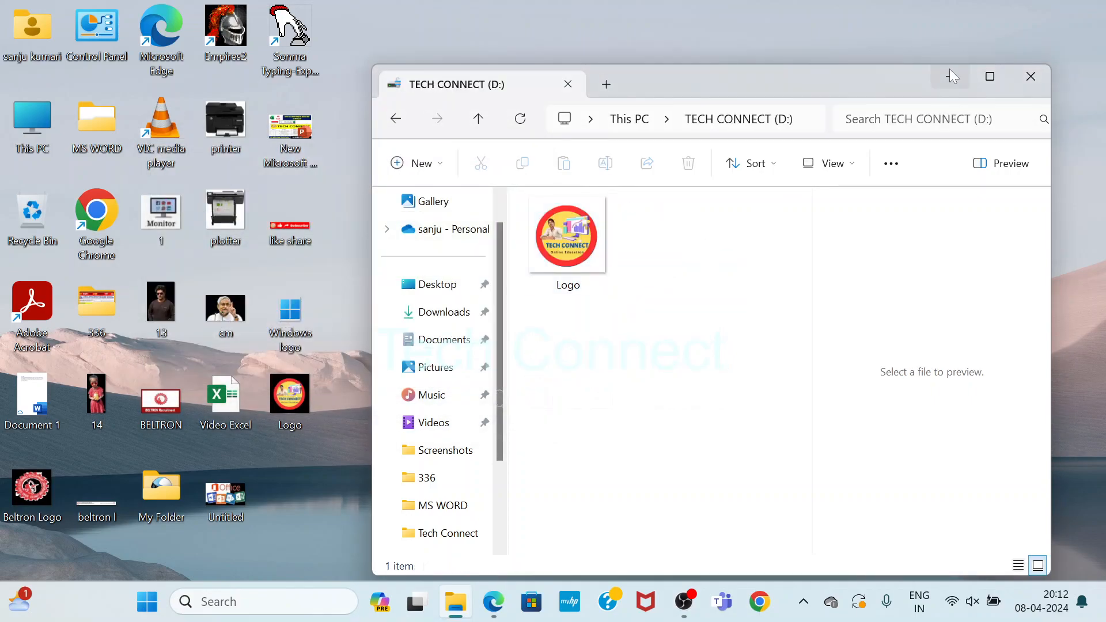
Step: View the copied Logo image from the TECH CONNECT (D:) drive at full window size, and close the viewer
{"action": "left_click", "coordinate": [990, 76]}
{"action": "left_click", "coordinate": [196, 207]}
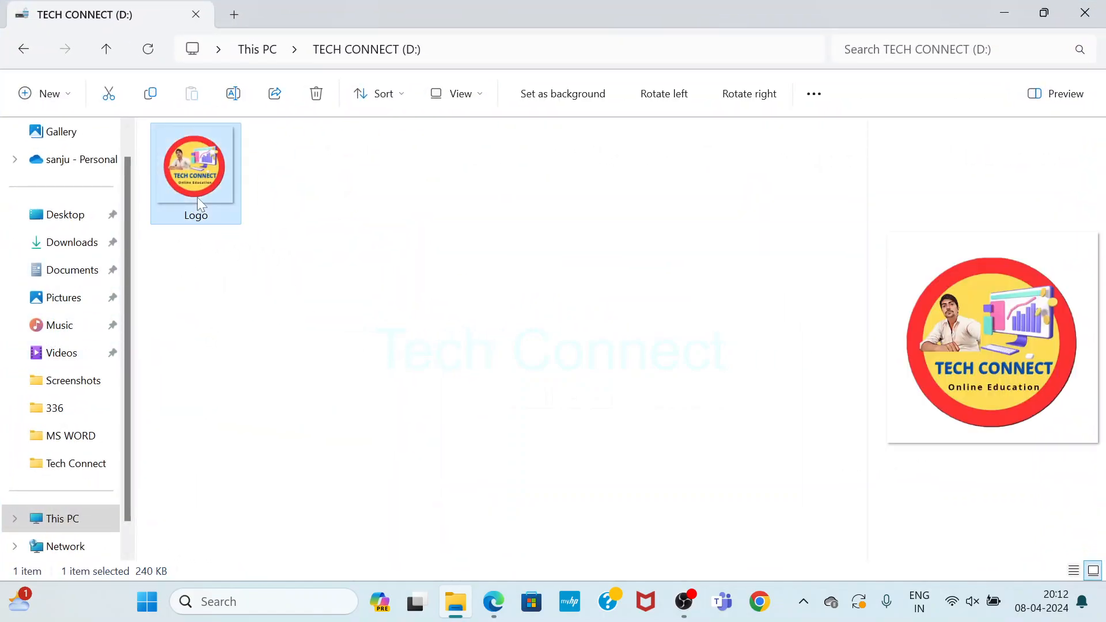
{"action": "double_click", "coordinate": [197, 197]}
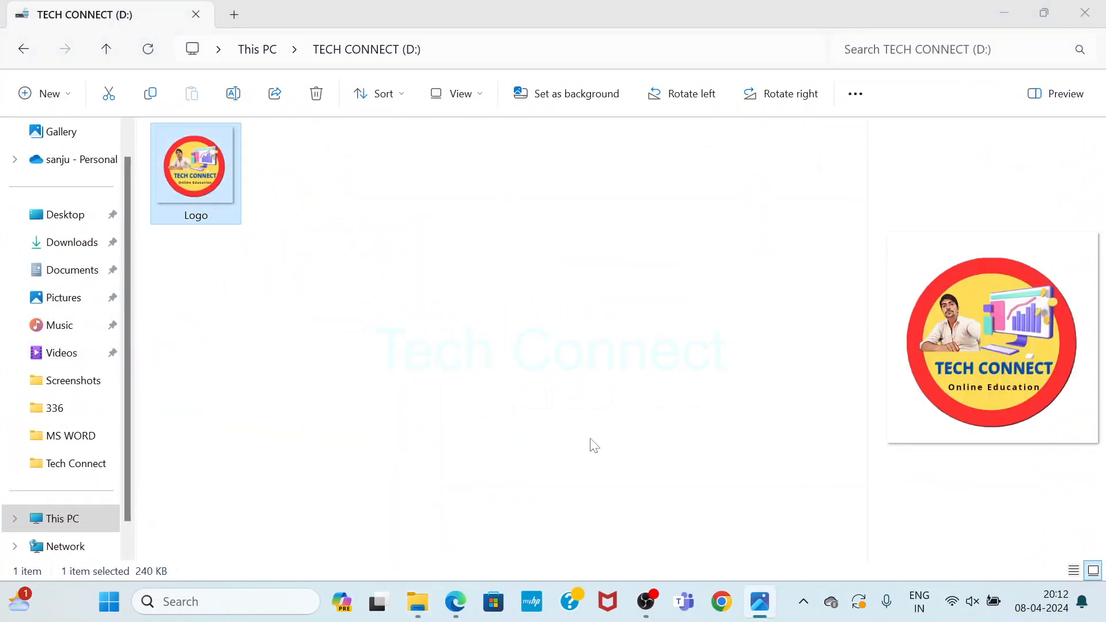
{"action": "left_click", "coordinate": [762, 599]}
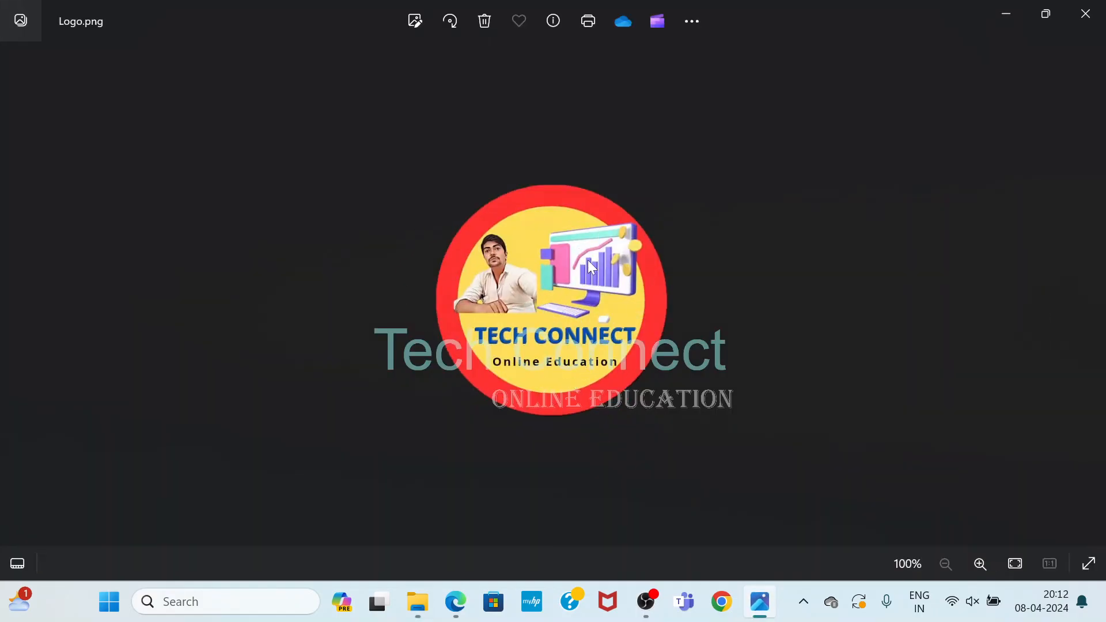
{"action": "left_click", "coordinate": [1090, 22]}
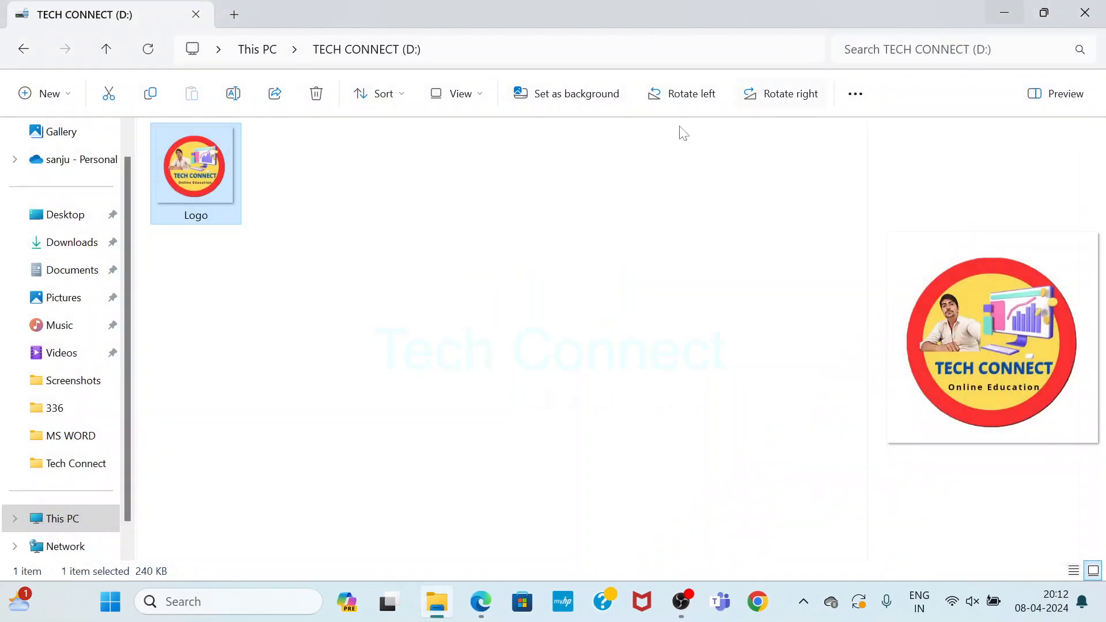
Step: Copy the MS WORD and 336 folders, the like share image and the New Microsoft PowerPoint Presentation from the desktop to TECH CONNECT (D:)
{"action": "double_click", "coordinate": [510, 9]}
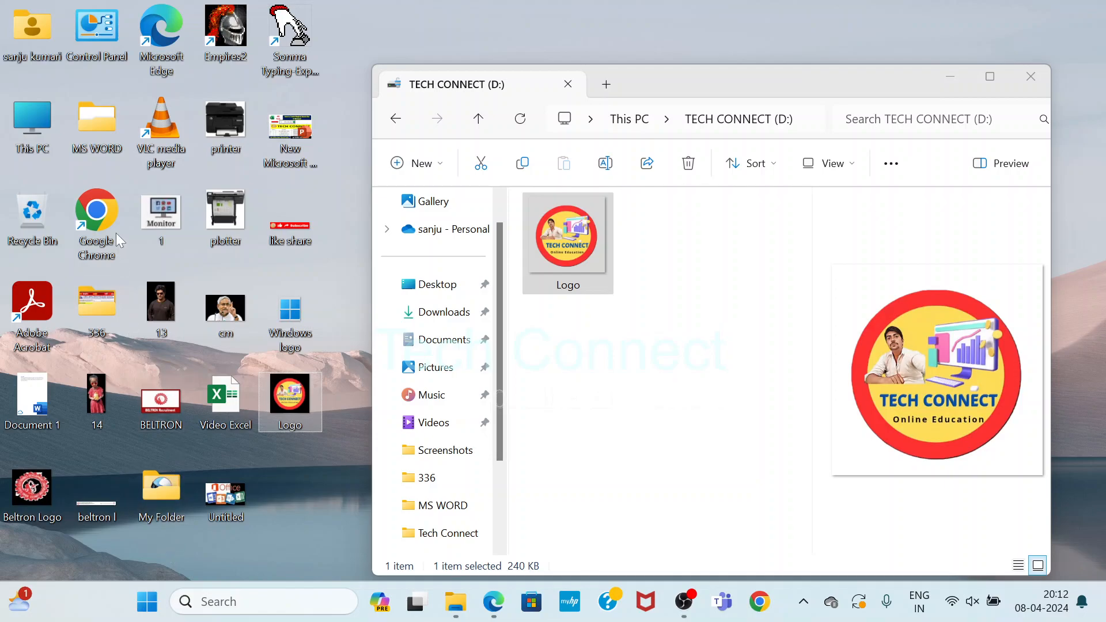
{"action": "left_click_drag", "start_coordinate": [88, 125], "coordinate": [716, 296]}
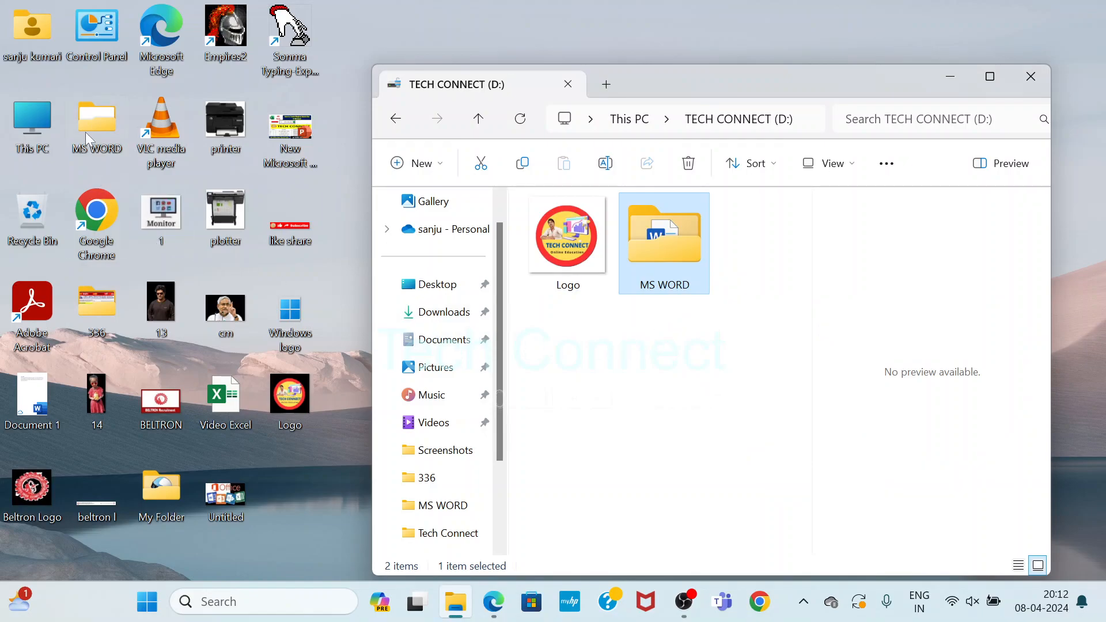
{"action": "left_click_drag", "start_coordinate": [94, 299], "coordinate": [599, 365]}
{"action": "left_click_drag", "start_coordinate": [302, 234], "coordinate": [572, 341]}
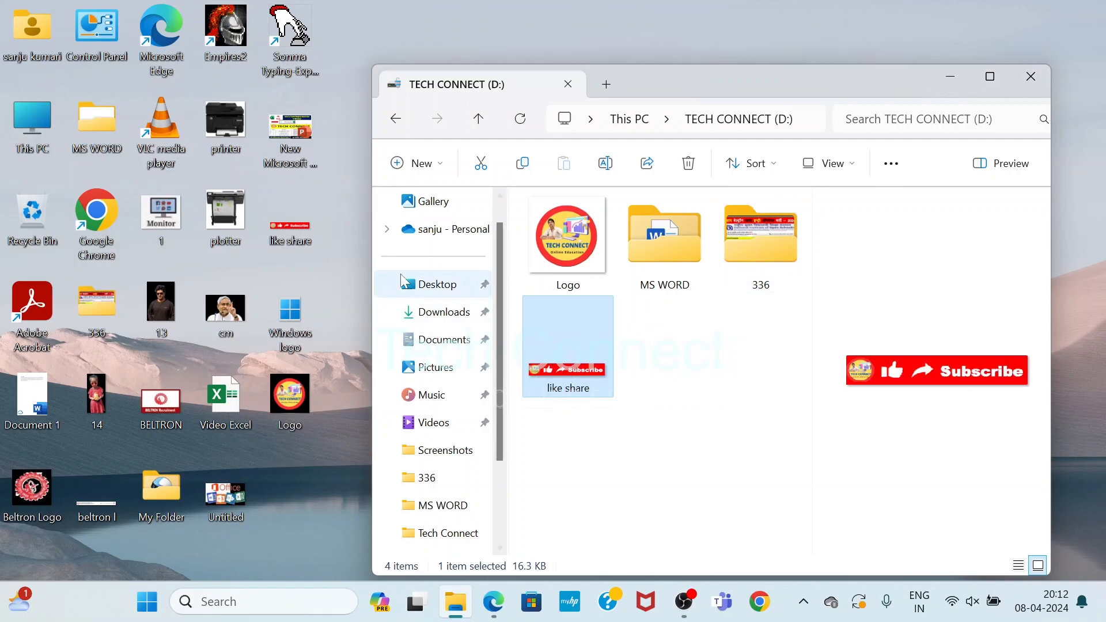
{"action": "left_click_drag", "start_coordinate": [291, 138], "coordinate": [681, 357]}
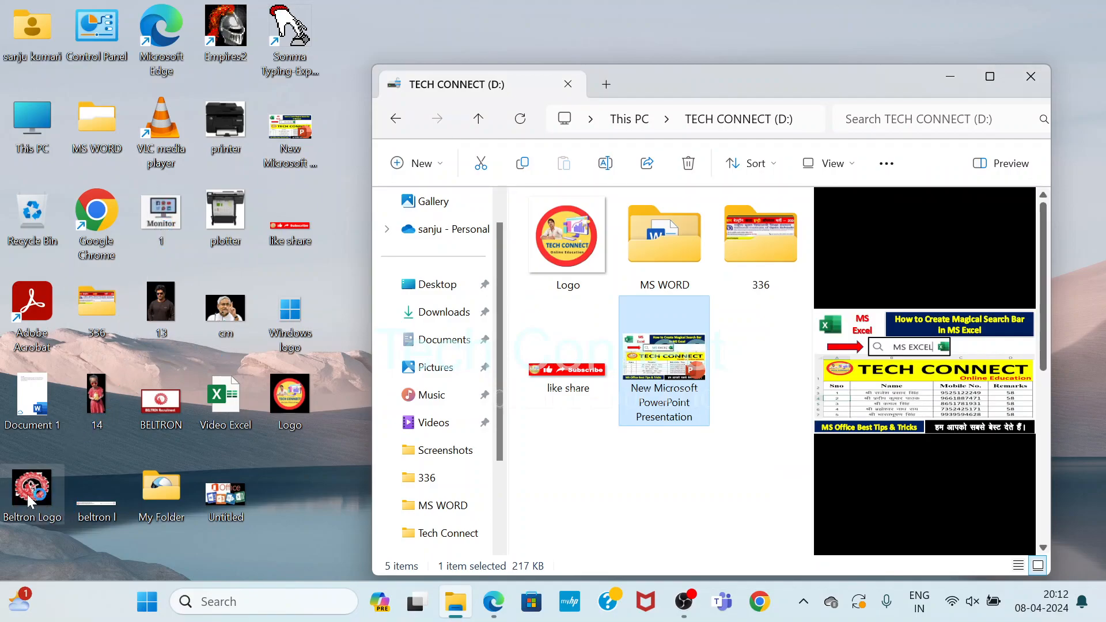
Step: Copy beltron l, Beltron Logo, Video Excel, Untitled, Windows logo and 13 from the desktop to TECH CONNECT (D:)
{"action": "left_click", "coordinate": [86, 564]}
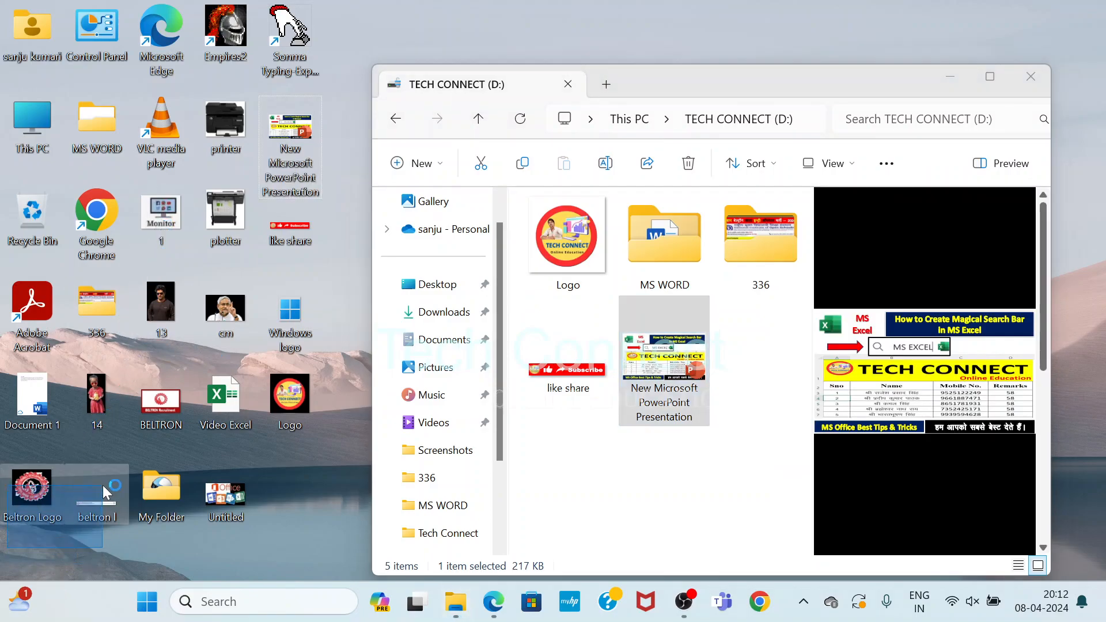
{"action": "left_click_drag", "start_coordinate": [87, 511], "coordinate": [655, 502]}
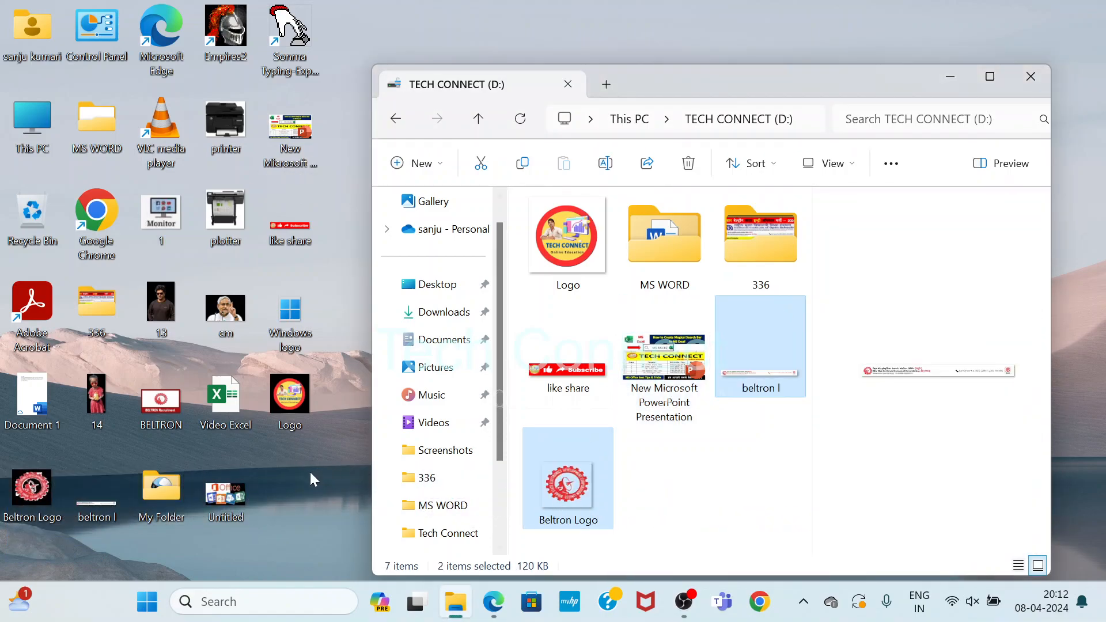
{"action": "left_click_drag", "start_coordinate": [223, 403], "coordinate": [694, 490]}
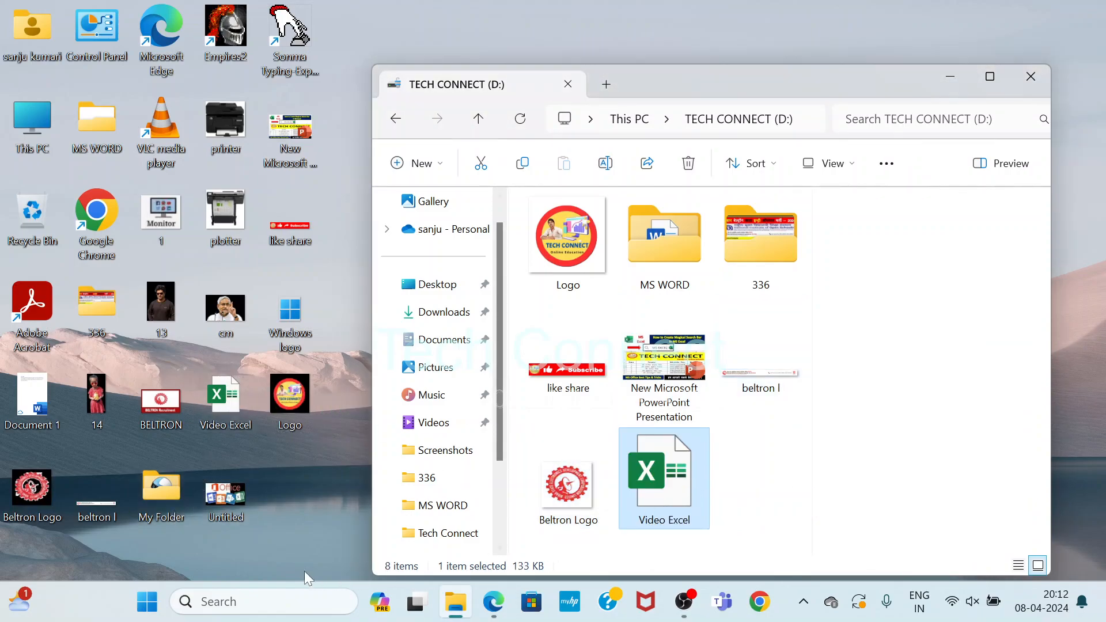
{"action": "left_click_drag", "start_coordinate": [227, 500], "coordinate": [588, 433]}
{"action": "left_click_drag", "start_coordinate": [292, 322], "coordinate": [550, 322]}
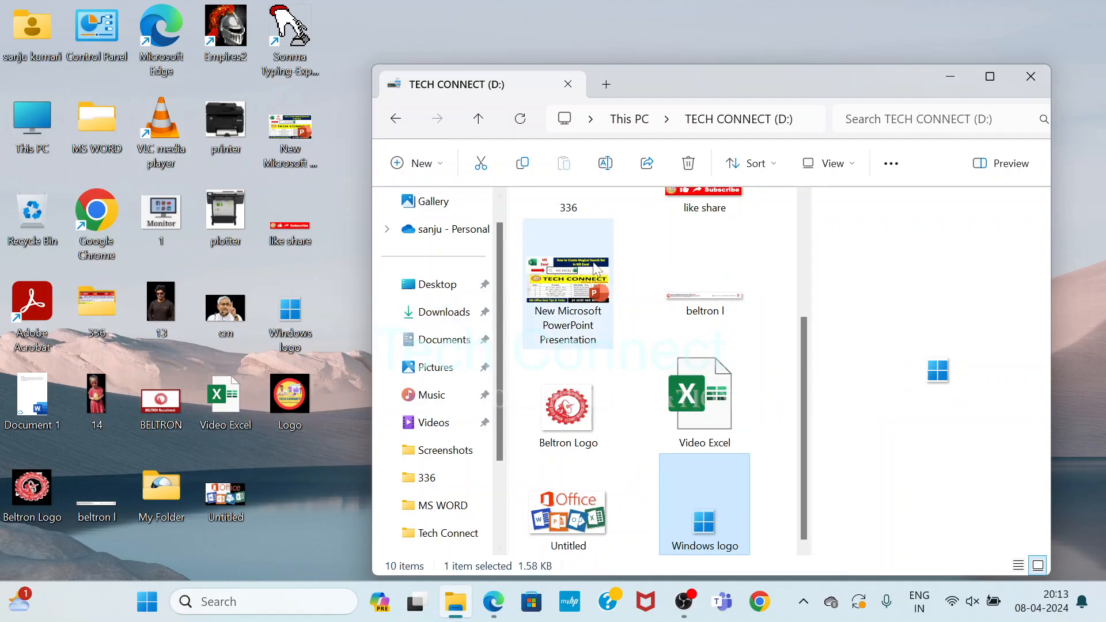
{"action": "left_click_drag", "start_coordinate": [169, 320], "coordinate": [695, 351]}
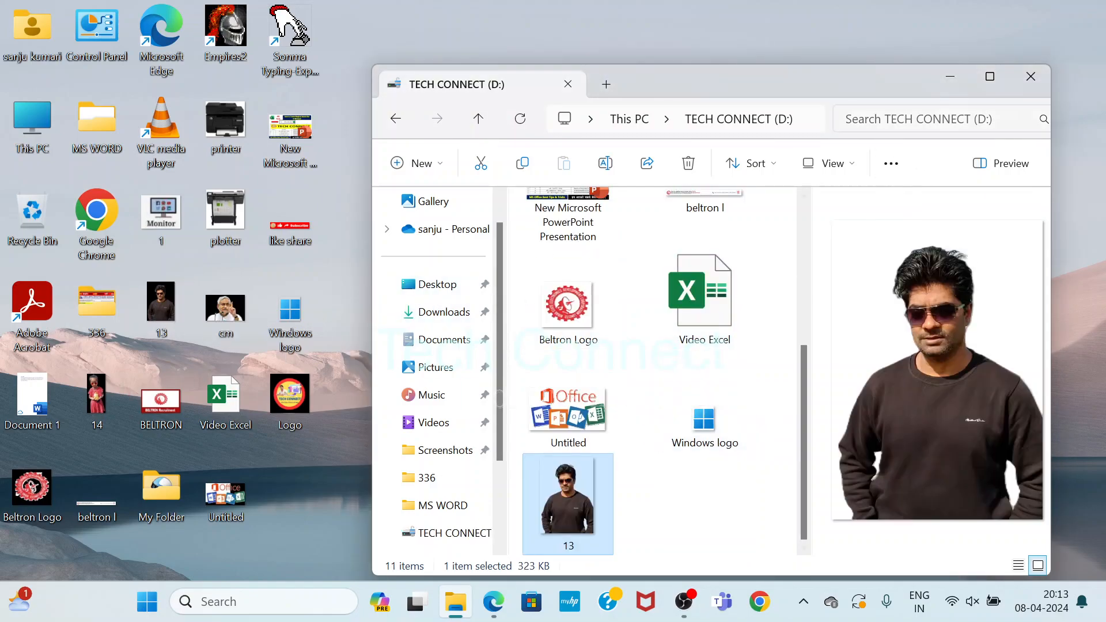
Step: Review the files copied to TECH CONNECT (D:), check the drives in This PC and reopen the D: drive maximized
{"action": "left_click", "coordinate": [990, 77]}
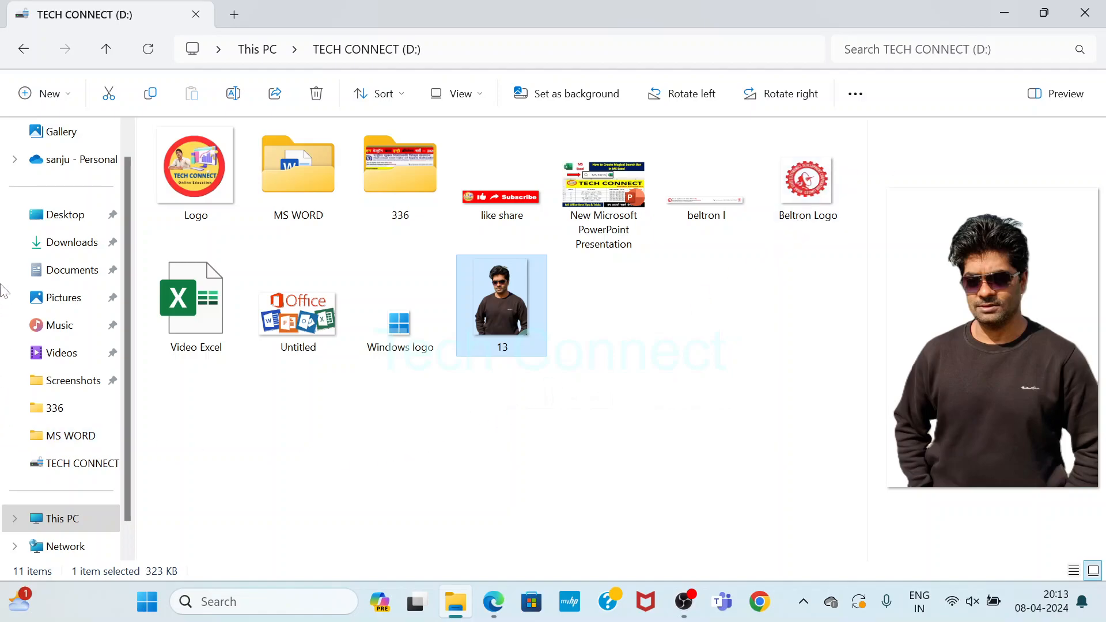
{"action": "left_click", "coordinate": [23, 49]}
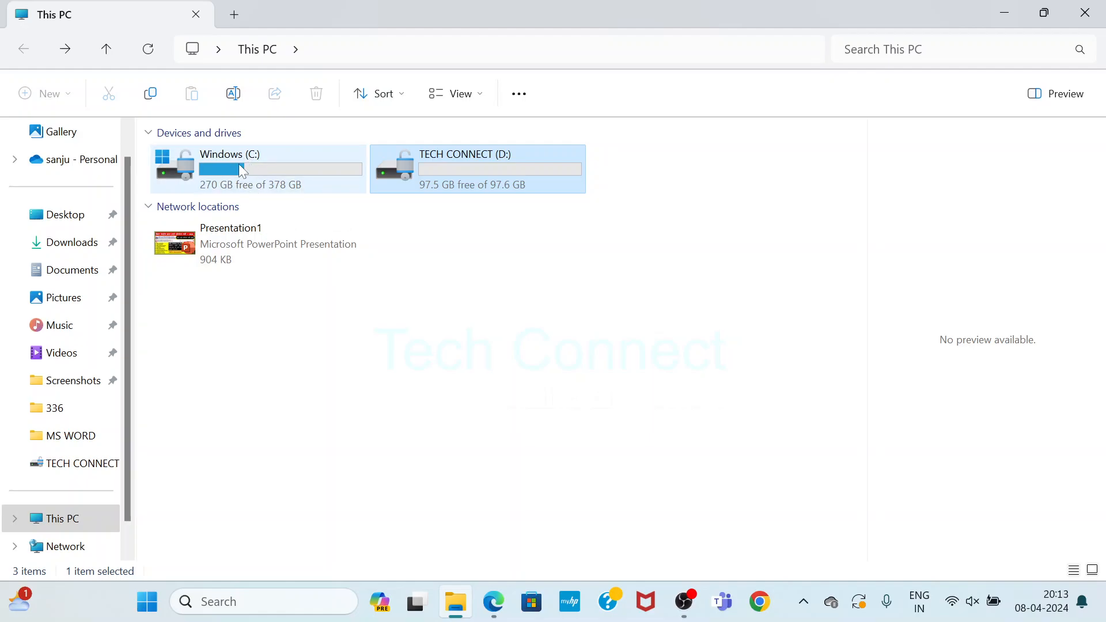
{"action": "left_click_drag", "start_coordinate": [865, 12], "coordinate": [655, 76]}
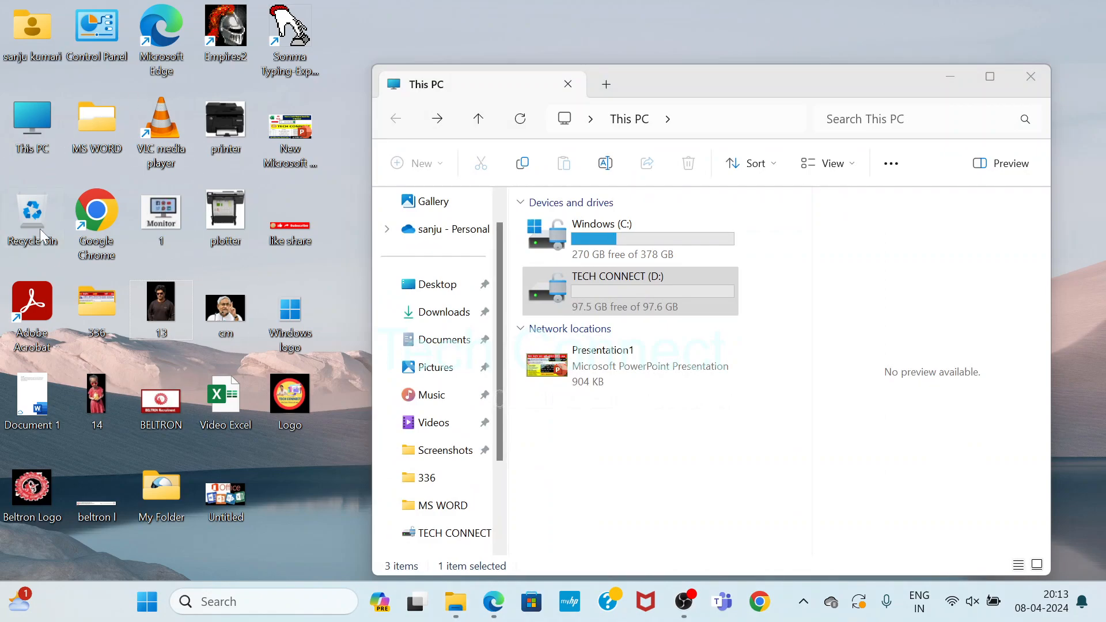
{"action": "left_click", "coordinate": [668, 96]}
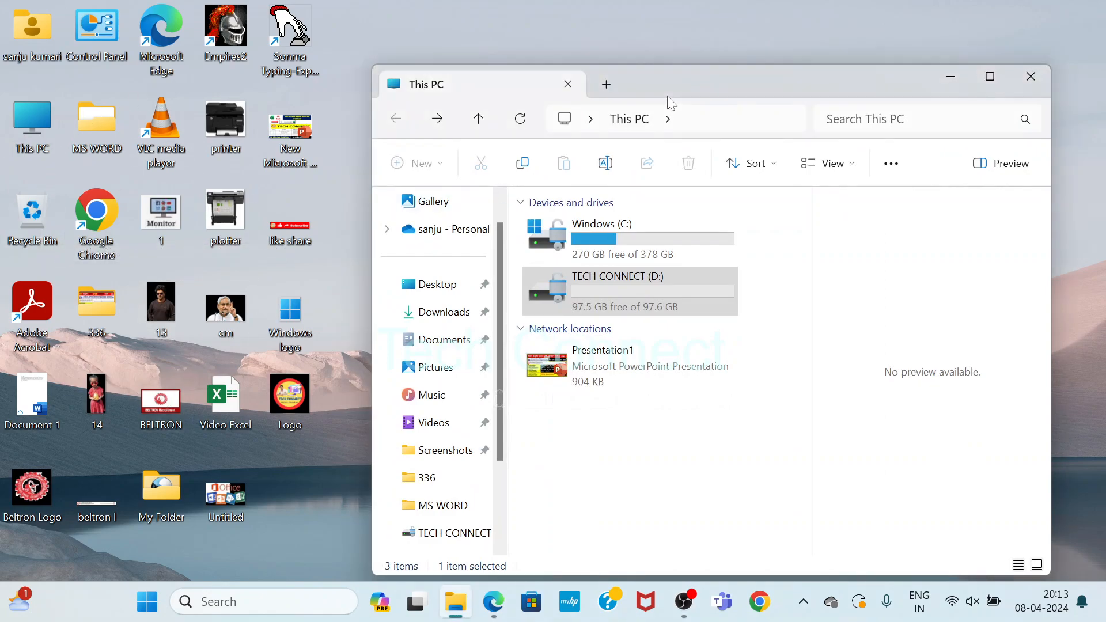
{"action": "double_click", "coordinate": [679, 88]}
{"action": "double_click", "coordinate": [479, 170]}
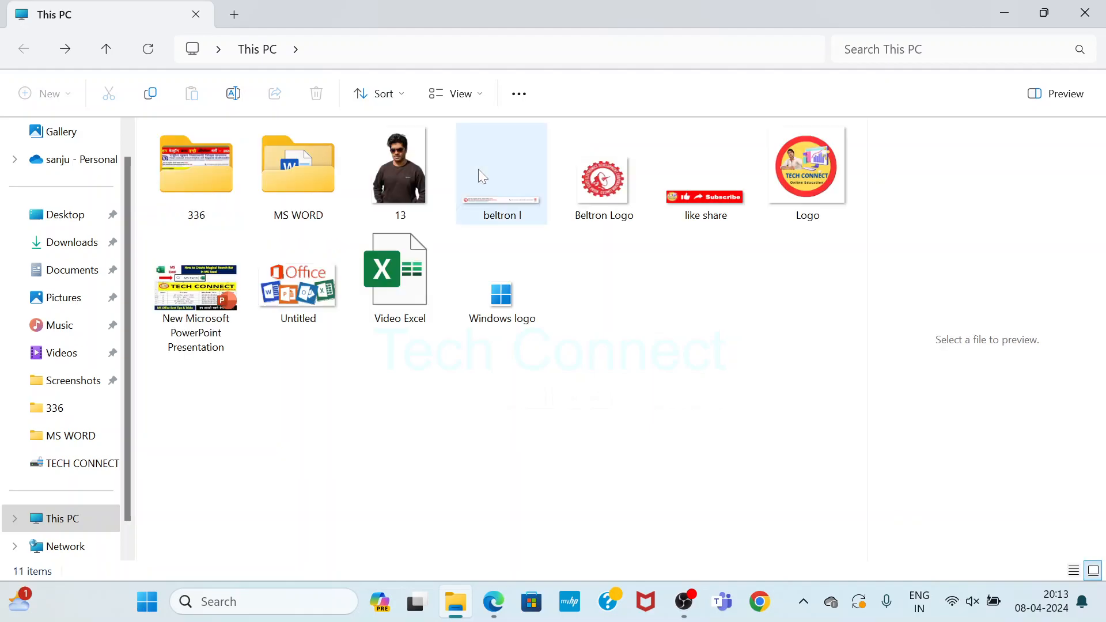